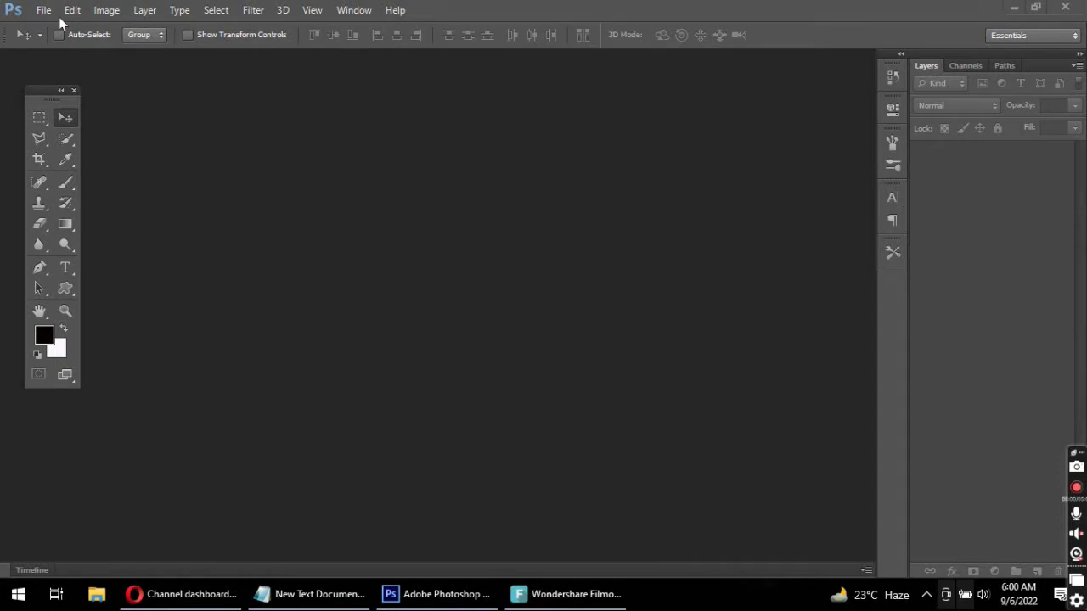
Open the torn-paper and portrait PNGs from the Desktop together, with the torn-paper document active
click(59, 16)
key(ctrl+o)
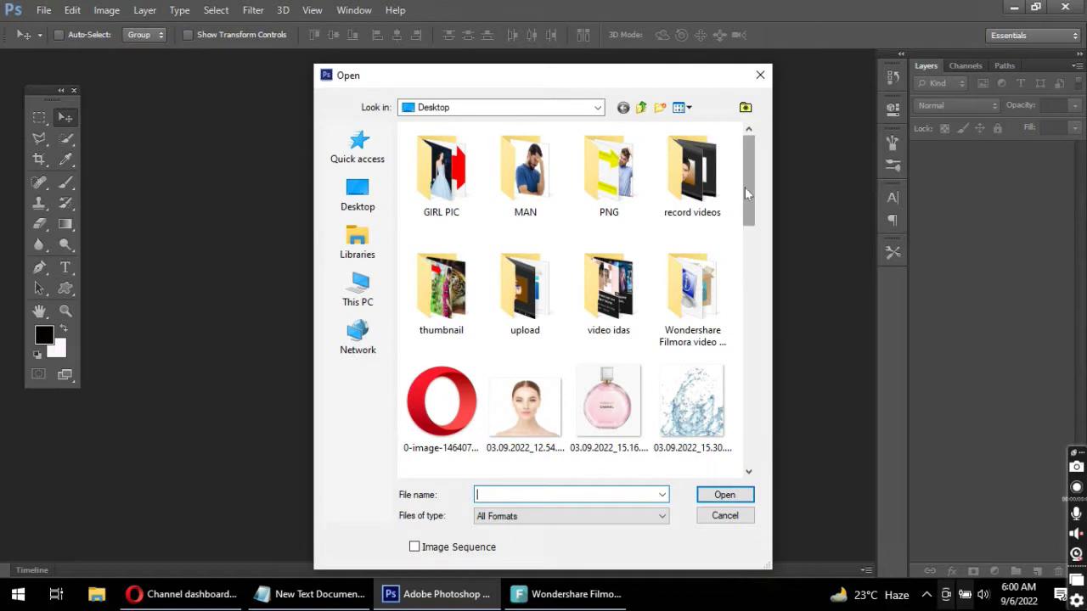
drag(744, 187, 755, 261)
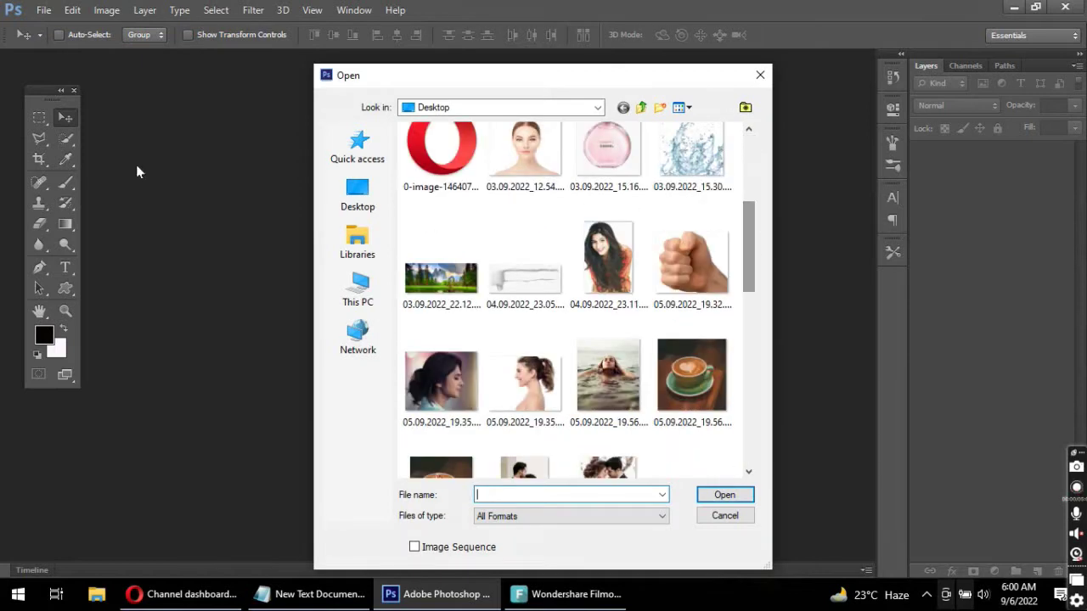
click(537, 270)
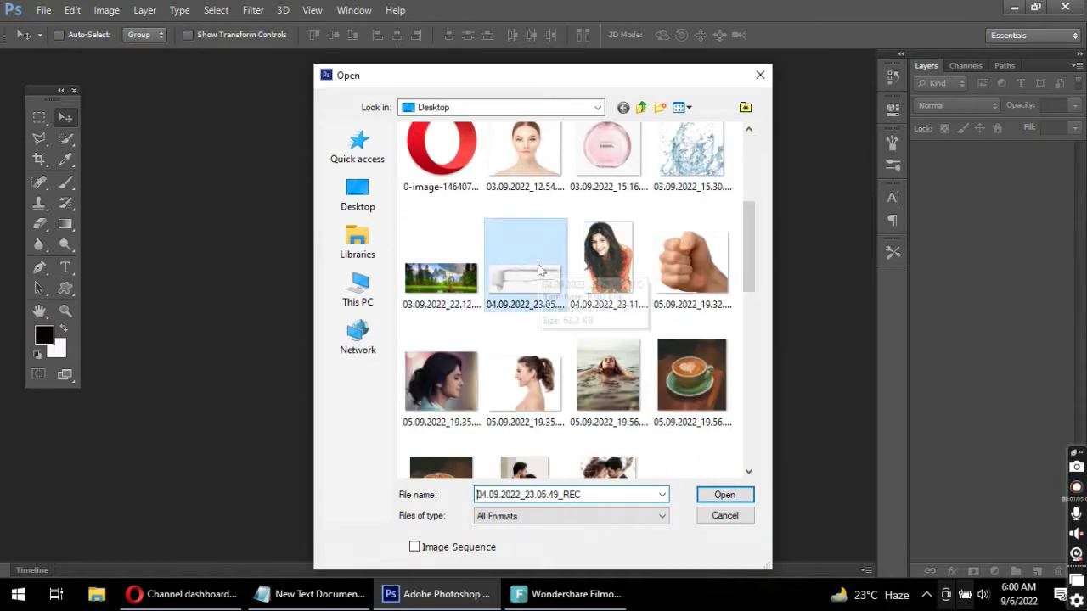
ctrl+click(601, 256)
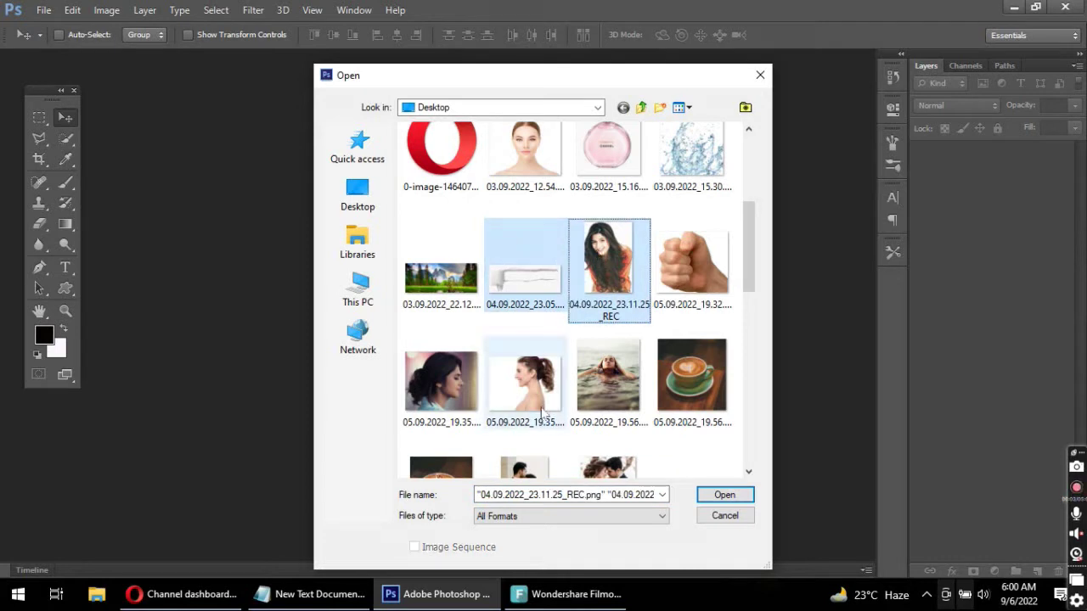
click(723, 495)
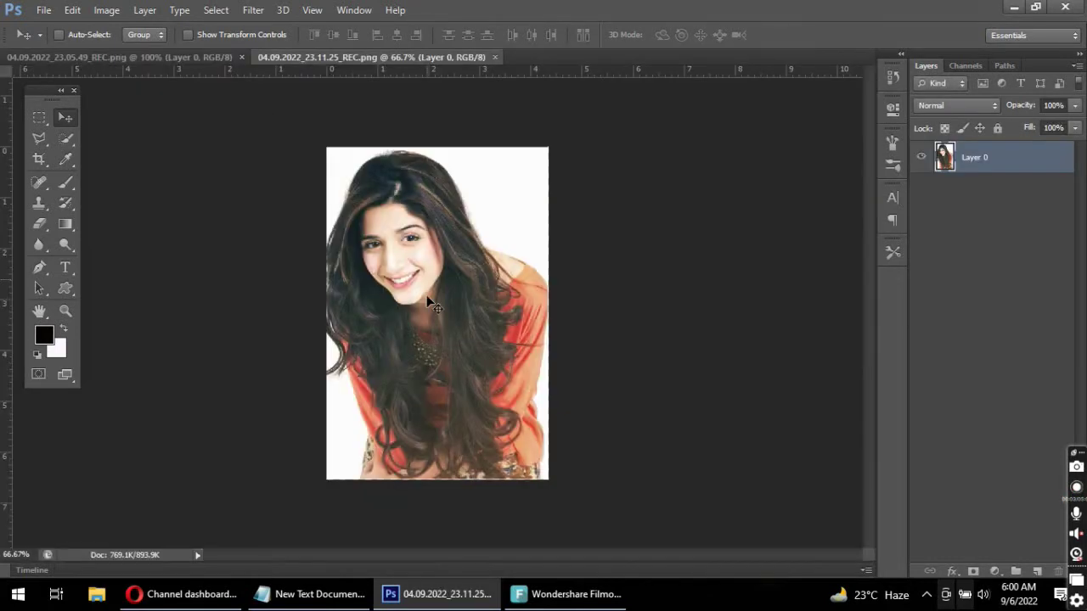
click(178, 59)
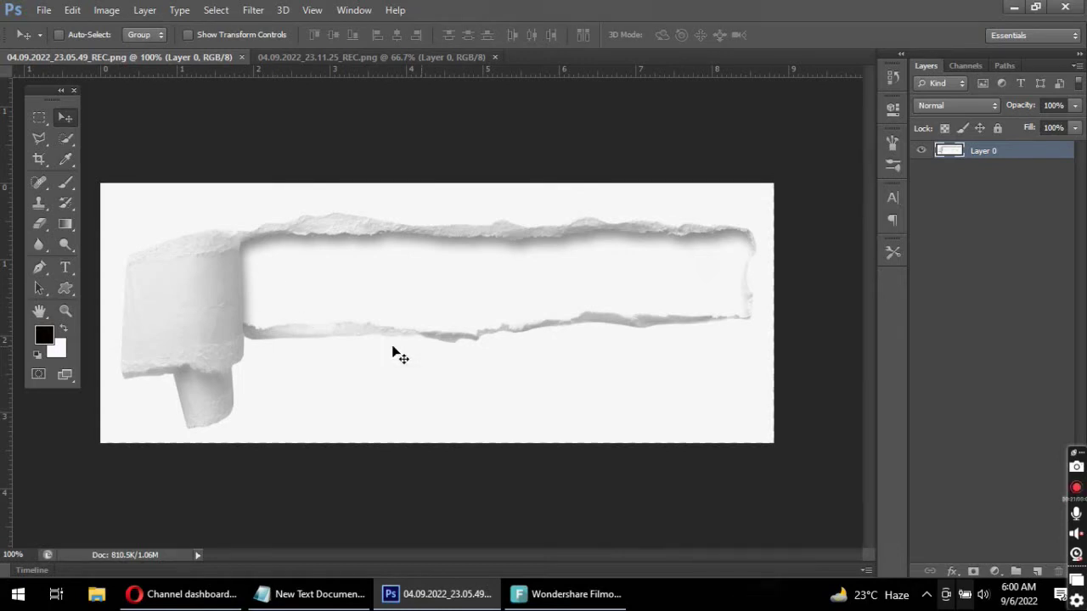
click(41, 137)
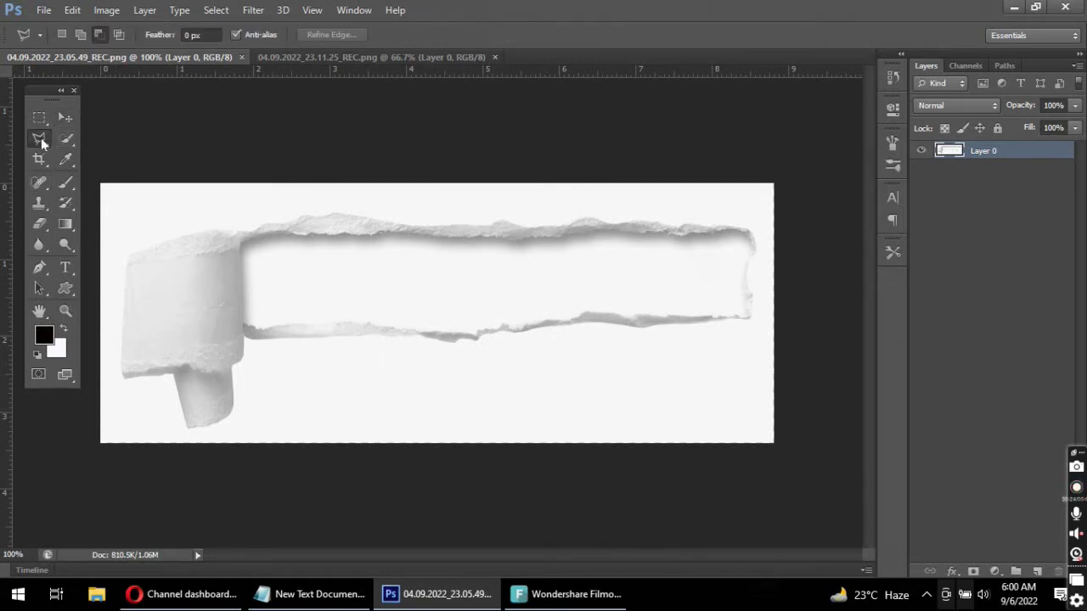
Outline the torn hole with the Polygonal Lasso, delete its inside to transparency, and deselect
click(244, 322)
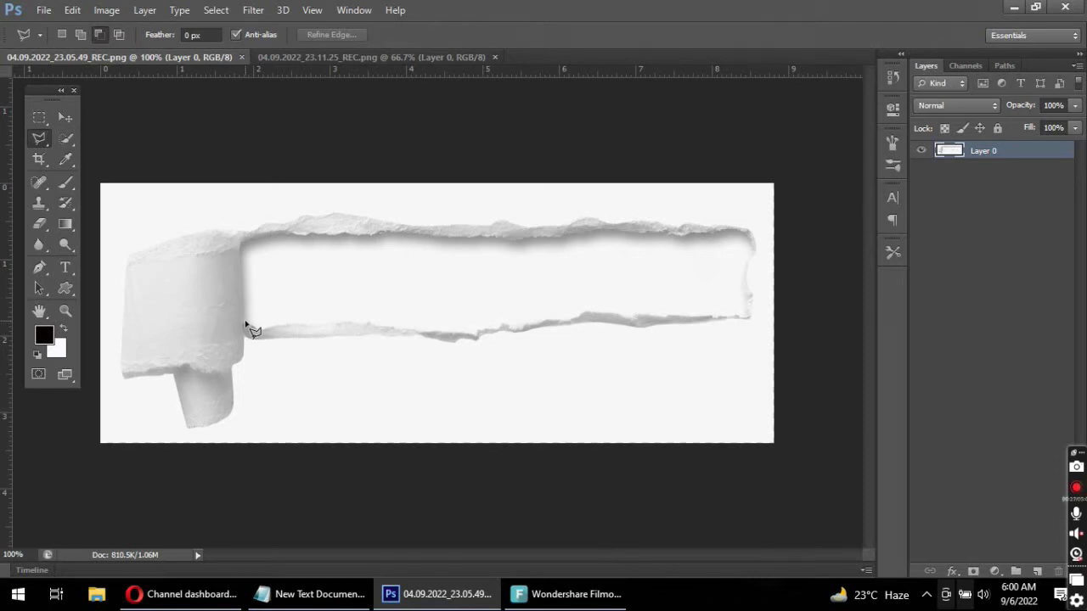
click(244, 244)
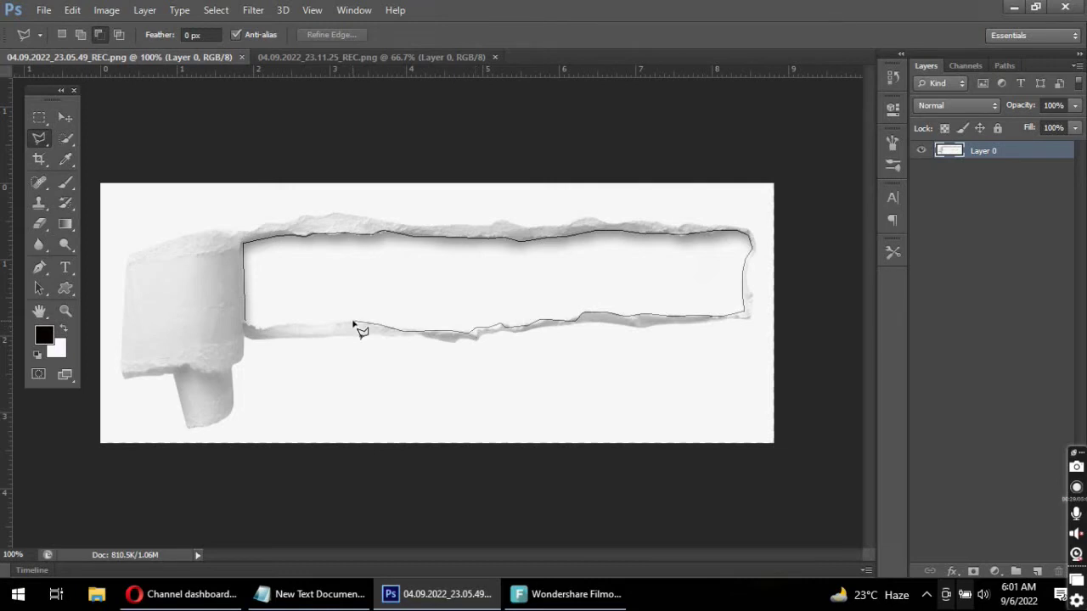
click(246, 325)
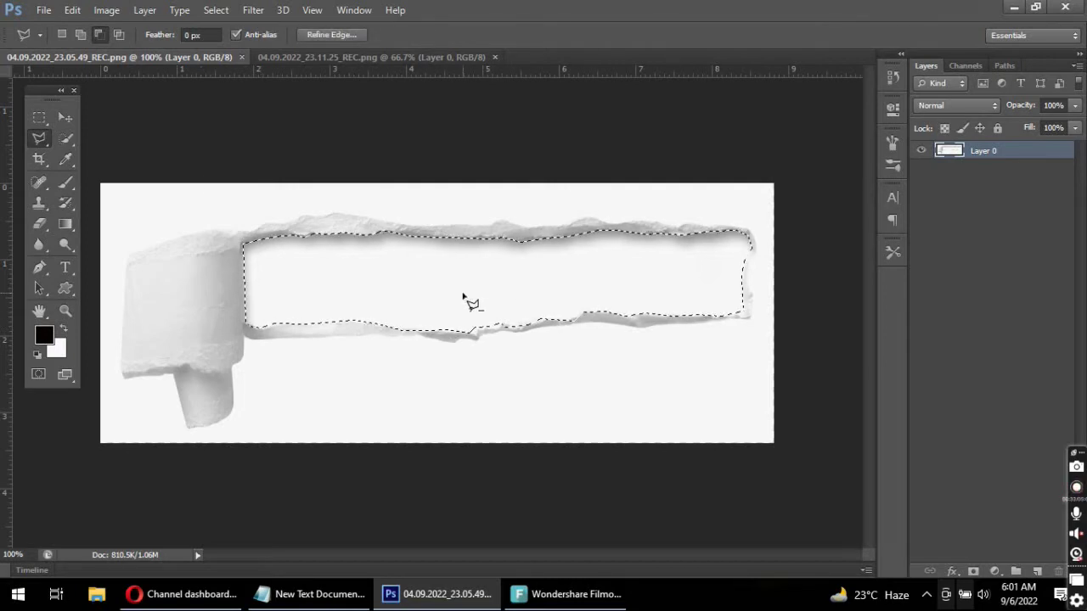
key(Delete)
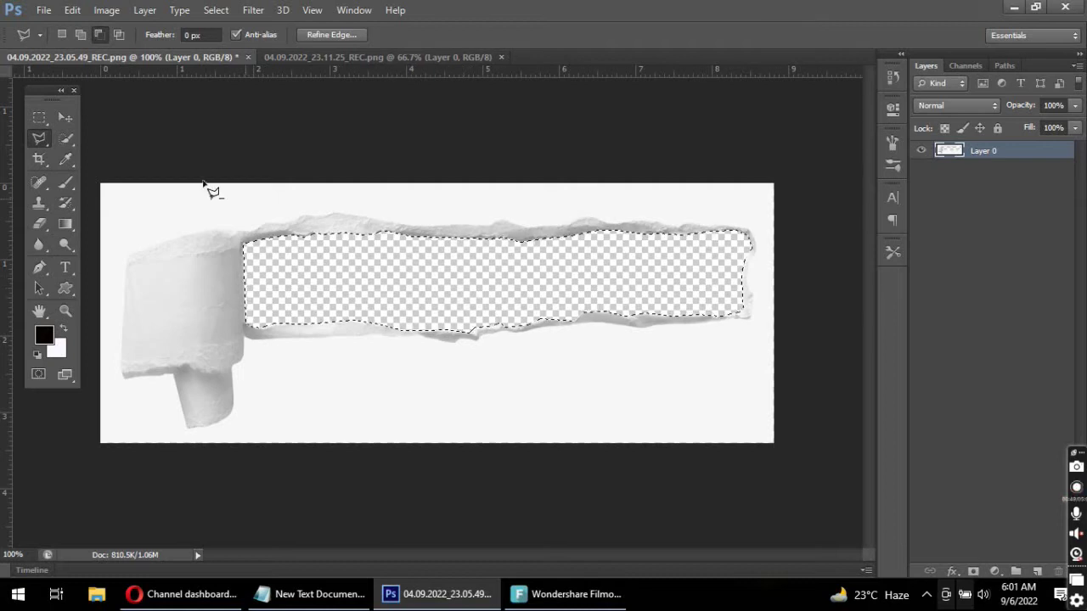
click(66, 119)
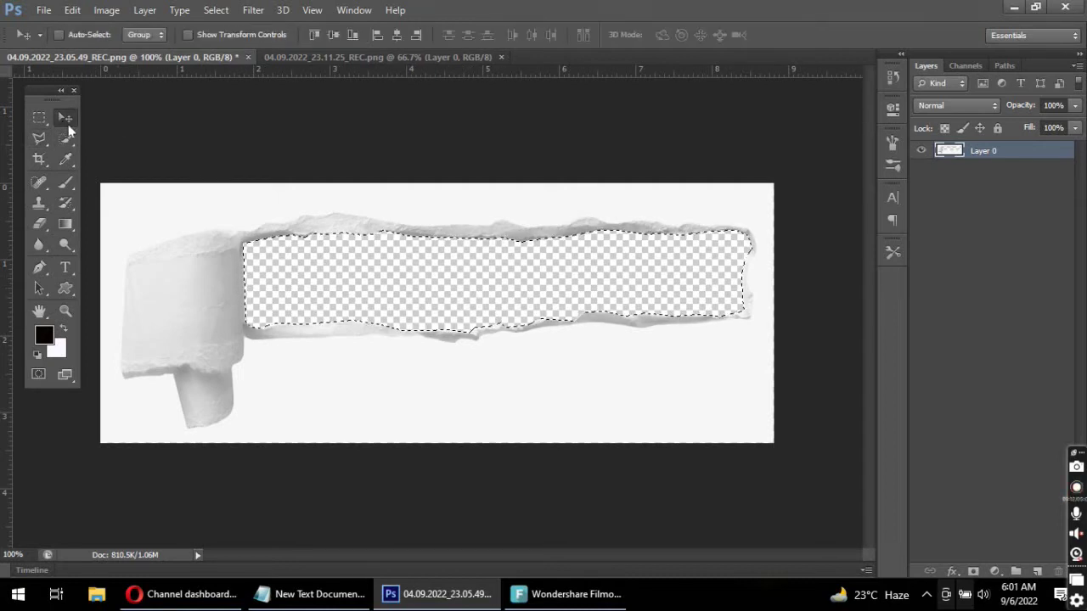
key(ctrl+d)
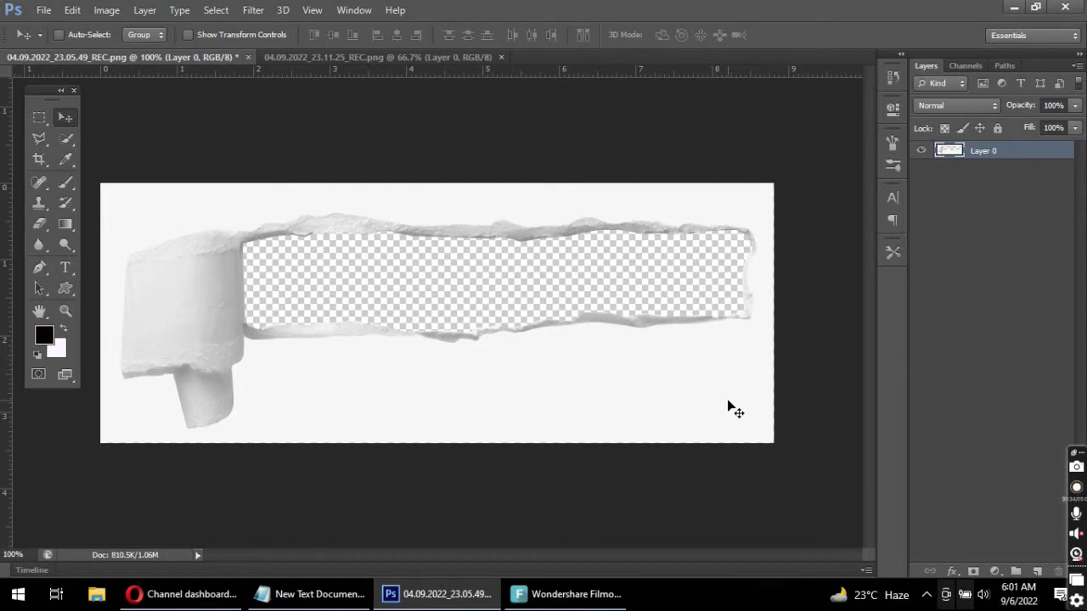
Create a new 1920×1080 document and drag the torn-paper layer into it
key(ctrl+n)
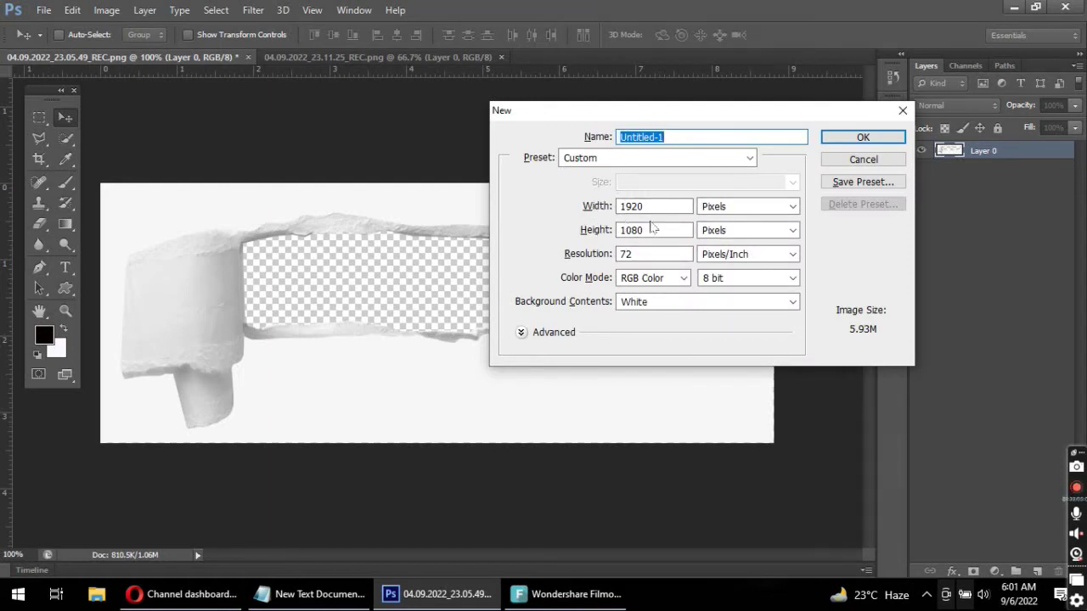
key(Return)
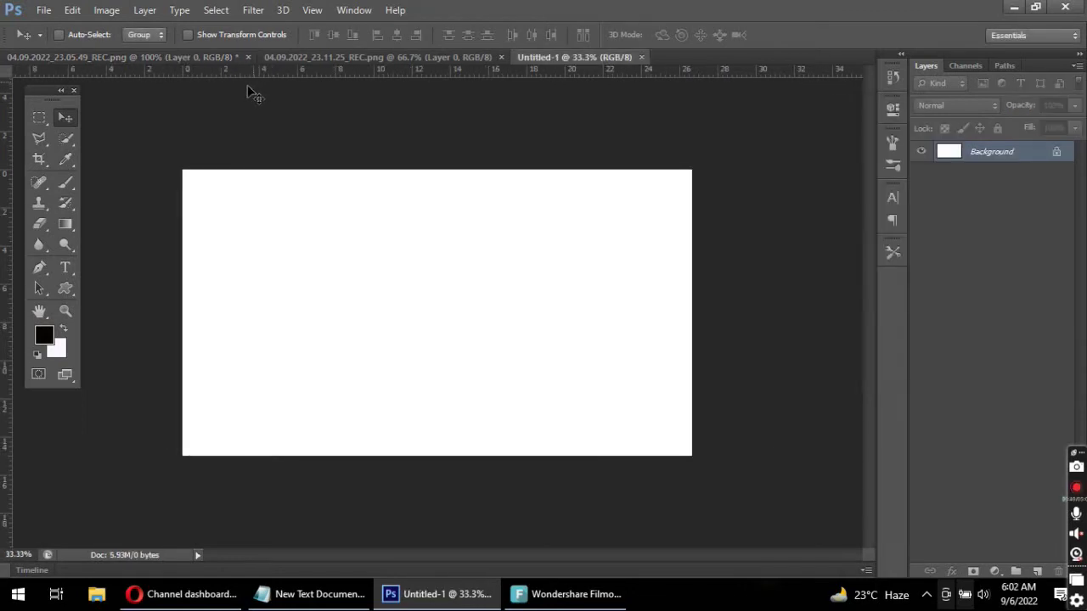
click(187, 60)
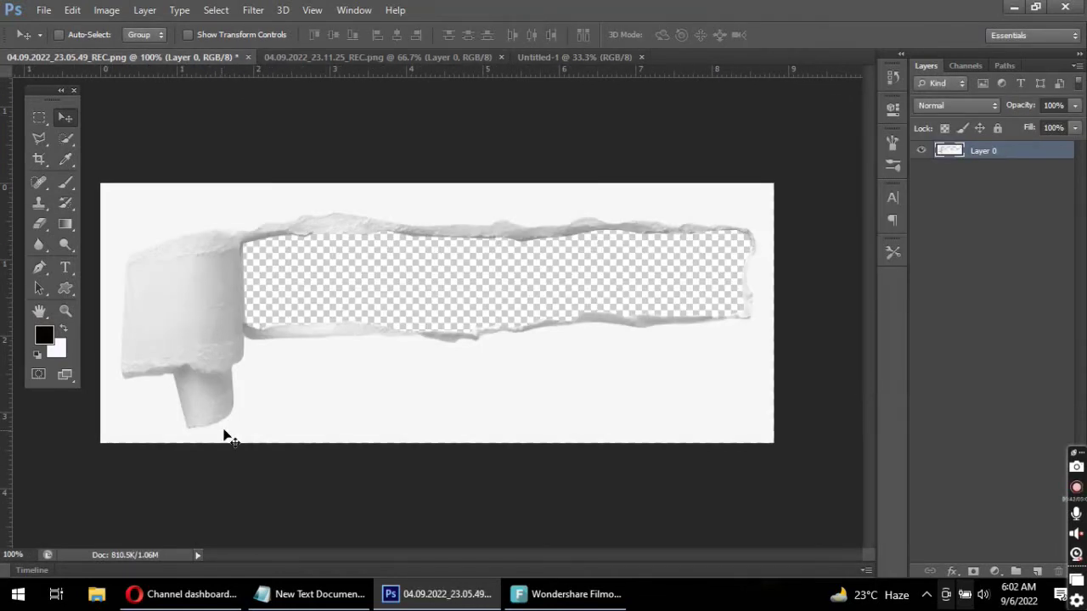
drag(226, 437, 366, 153)
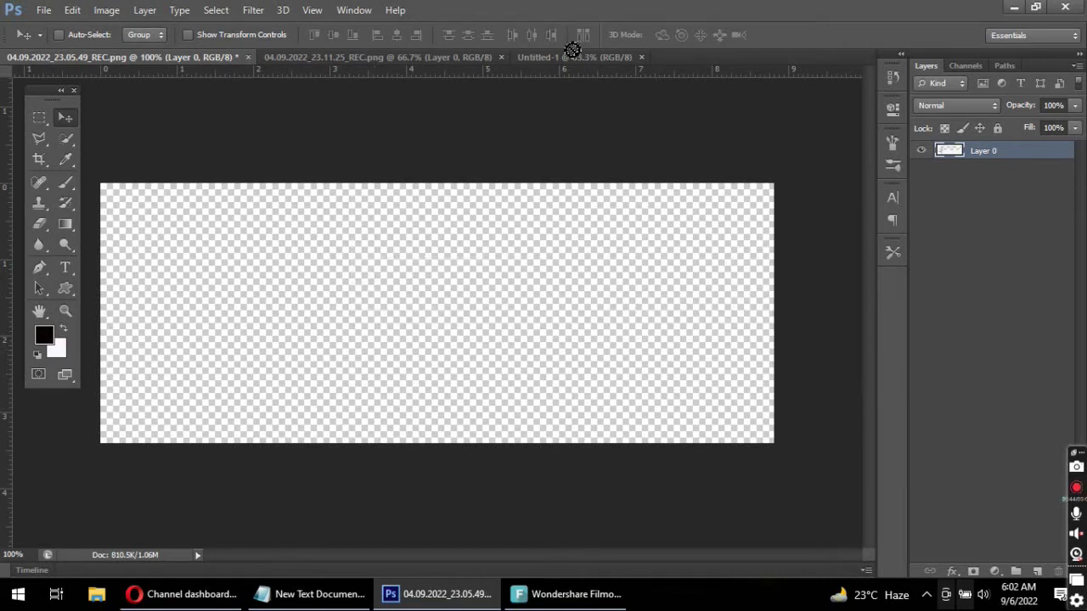
mouse_move(572, 47)
mouse_down()
mouse_move(435, 307)
mouse_move(512, 320)
mouse_up()
Free-transform the torn-paper layer from the top-left corner to fill the whole canvas
key(ctrl+t)
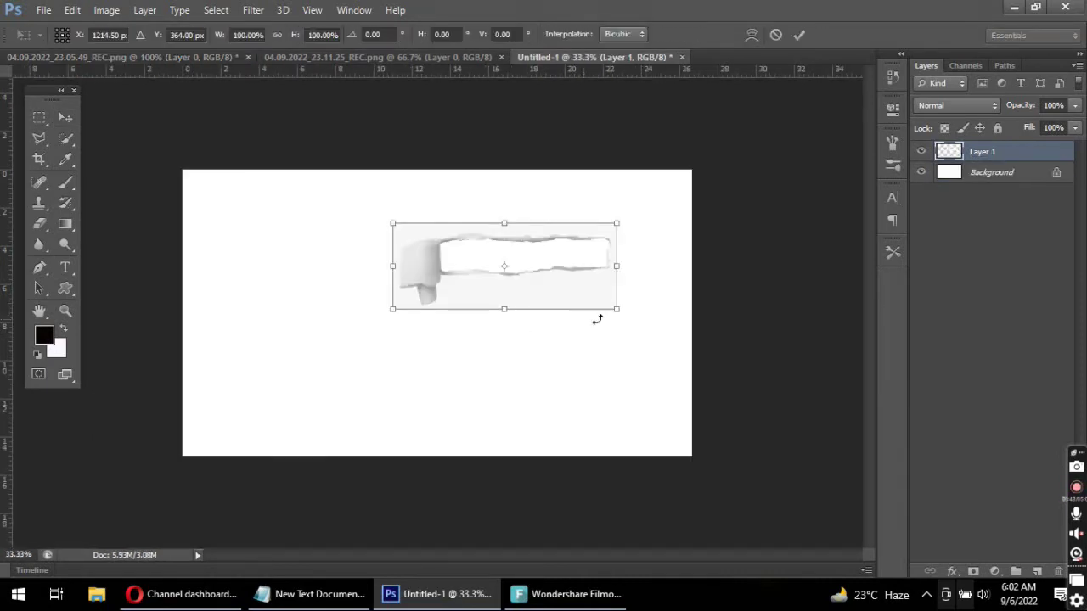
mouse_move(552, 302)
mouse_down()
mouse_move(355, 273)
mouse_move(344, 250)
mouse_up()
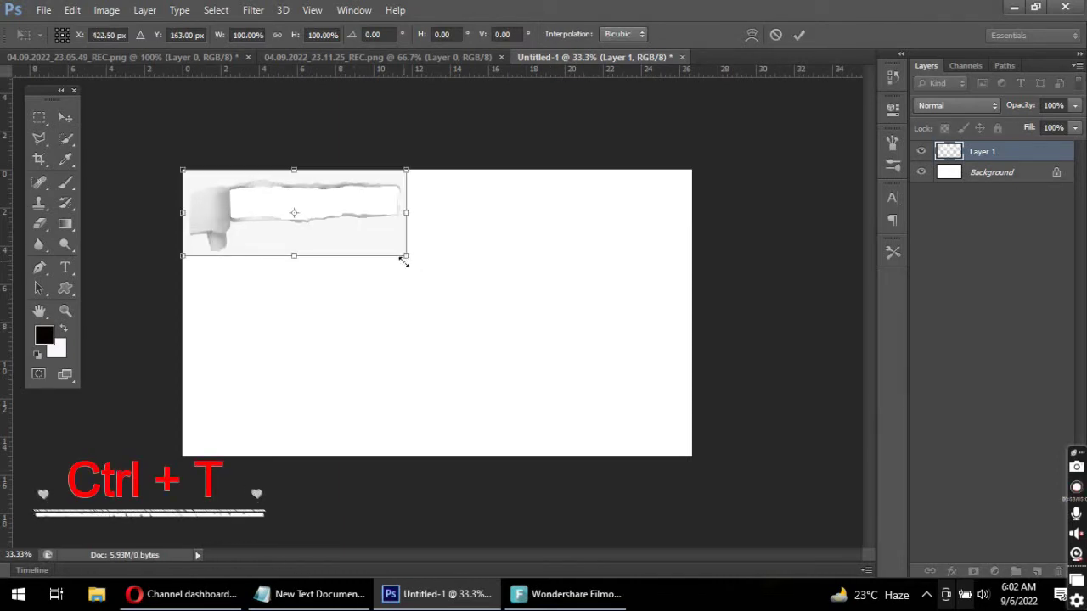
drag(404, 261, 692, 456)
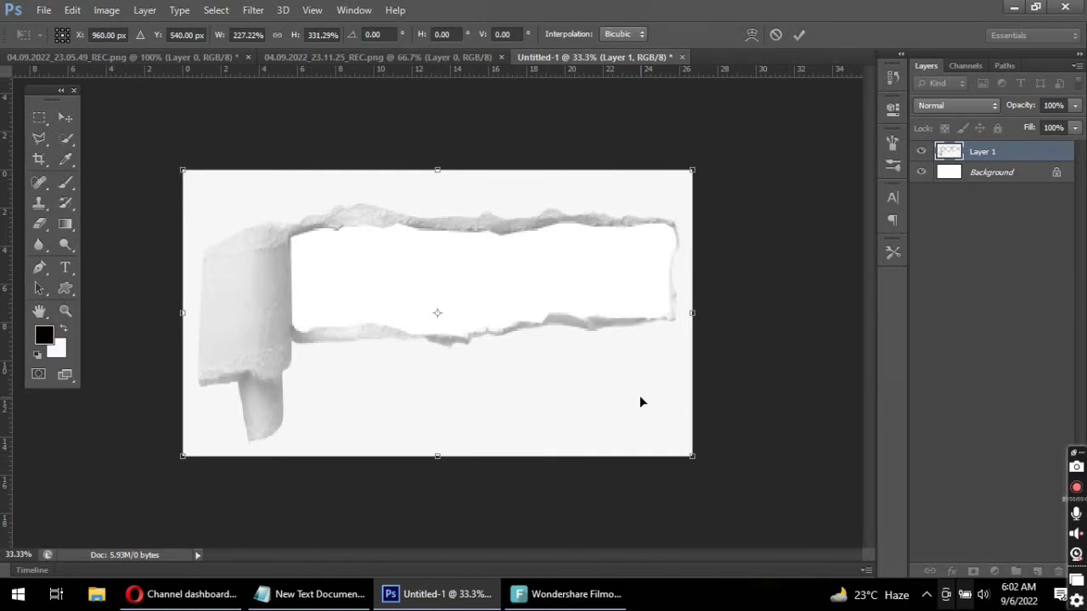
key(Return)
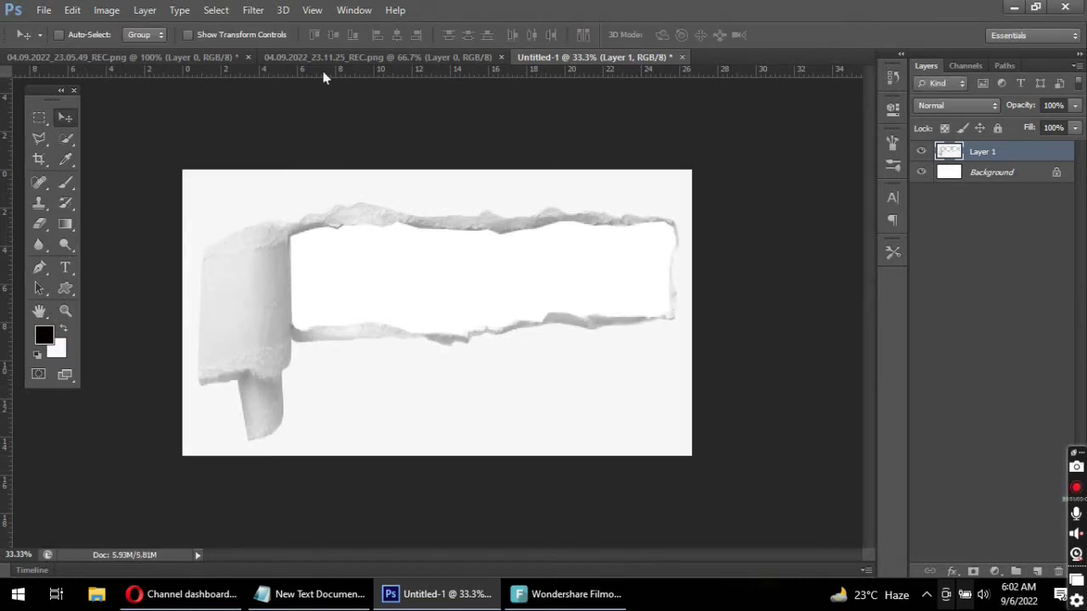
click(414, 57)
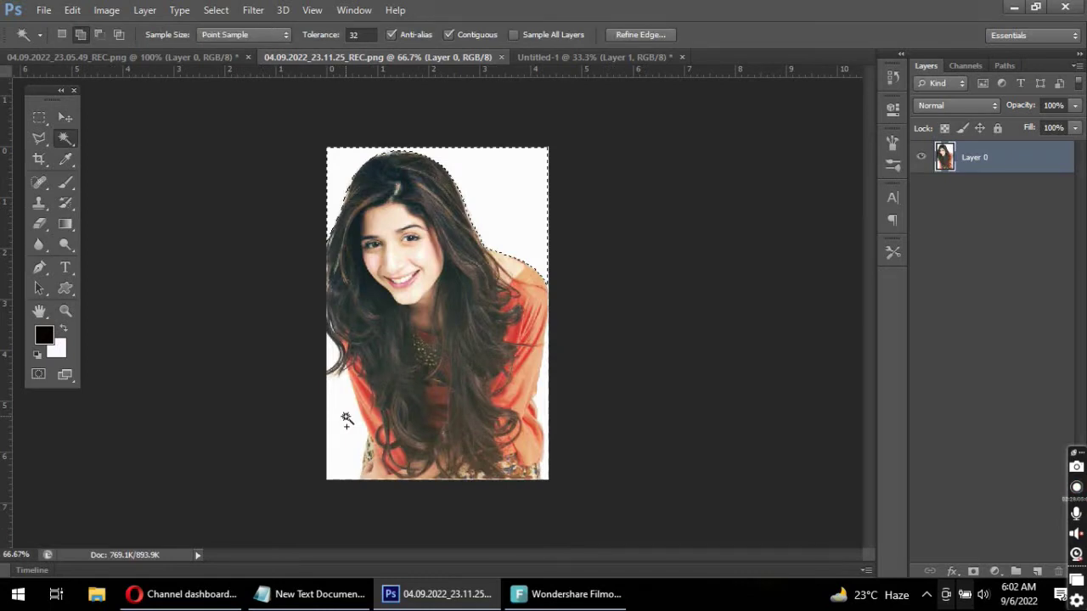
Add the lower-left white background to the selection, delete it, and deselect the woman
click(346, 418)
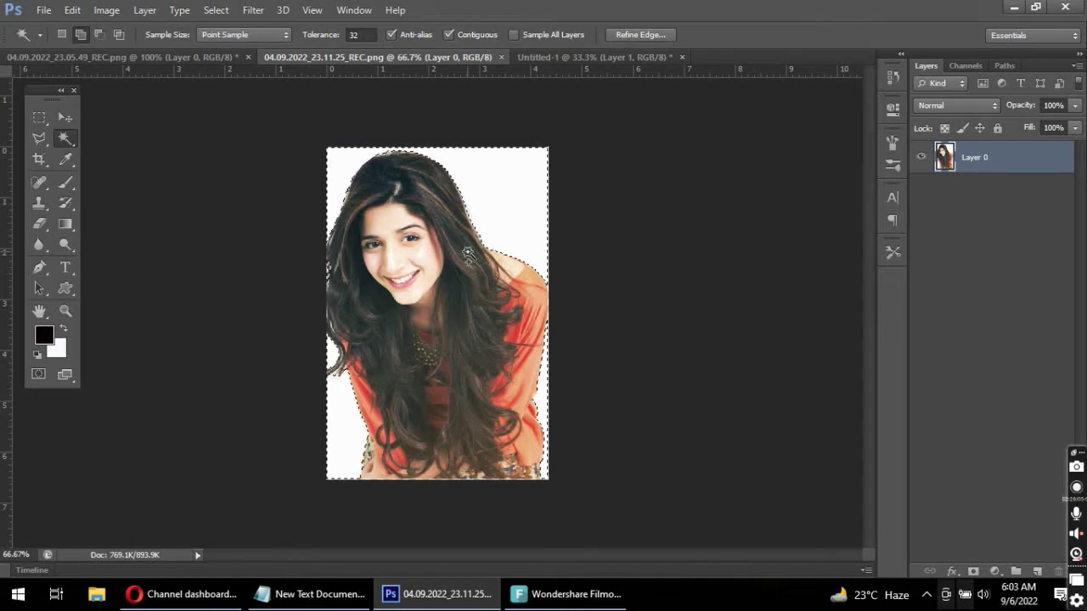
key(Delete)
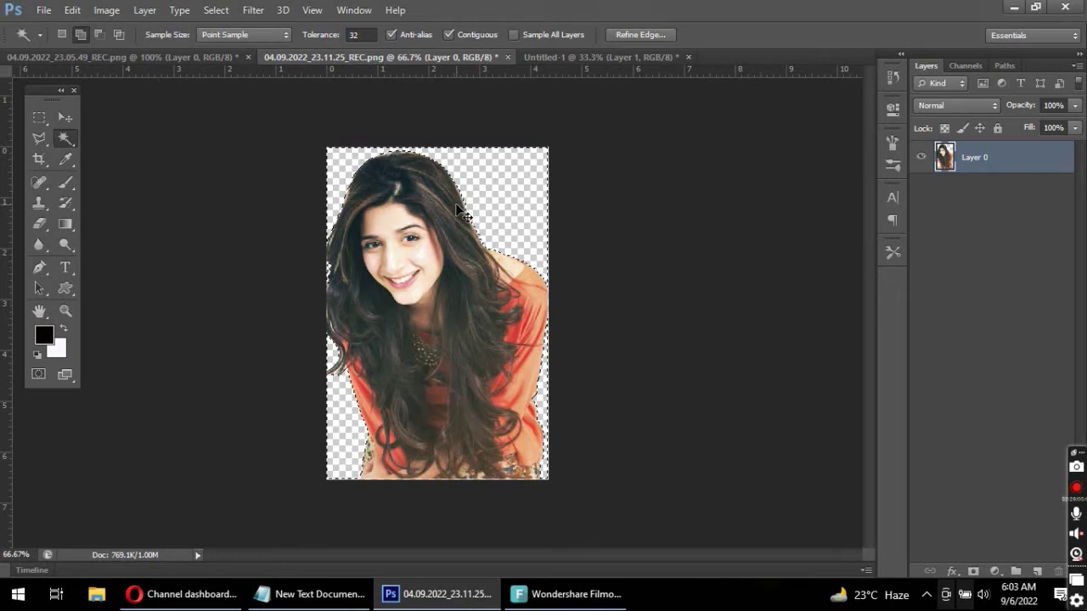
key(ctrl+d)
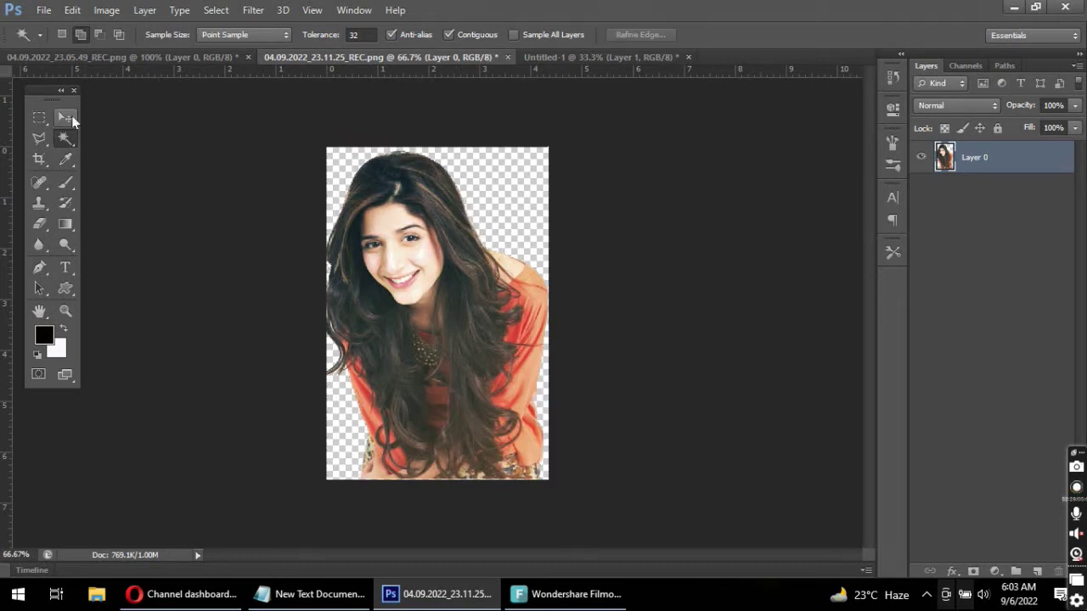
Move the cut-out woman into Untitled-1 and stretch her from page top to bottom and wider across the hole
click(65, 117)
mouse_move(484, 307)
mouse_down()
mouse_move(586, 52)
mouse_move(437, 360)
mouse_up()
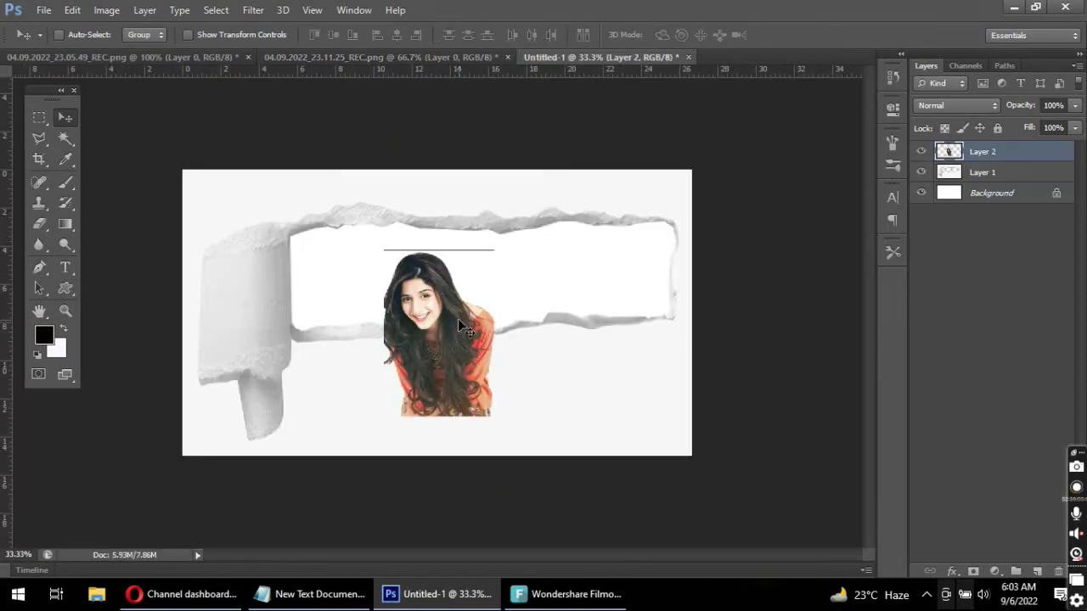
key(ctrl+t)
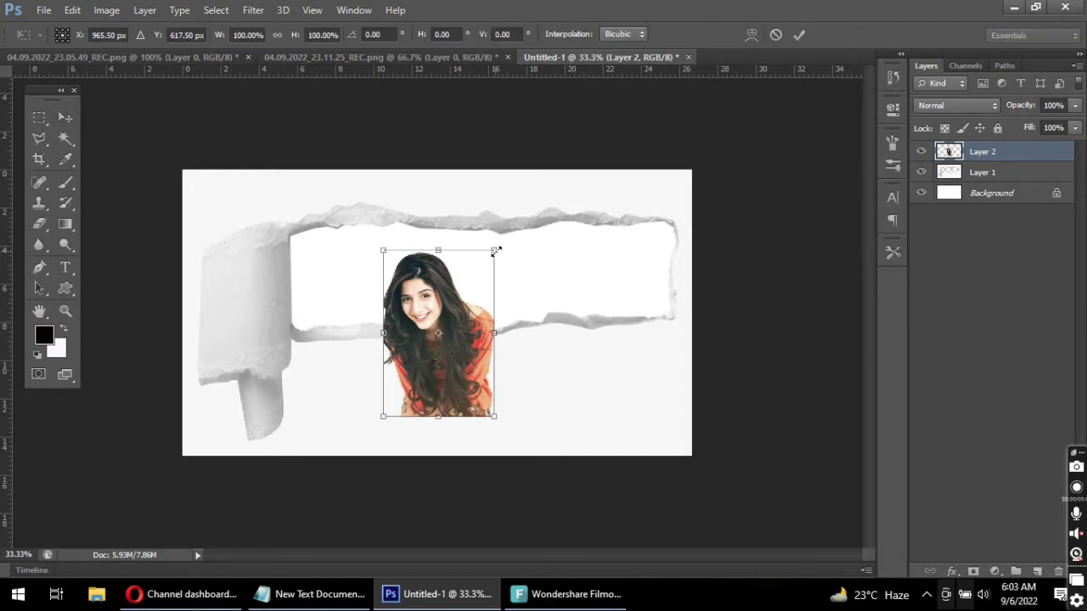
drag(496, 250, 523, 170)
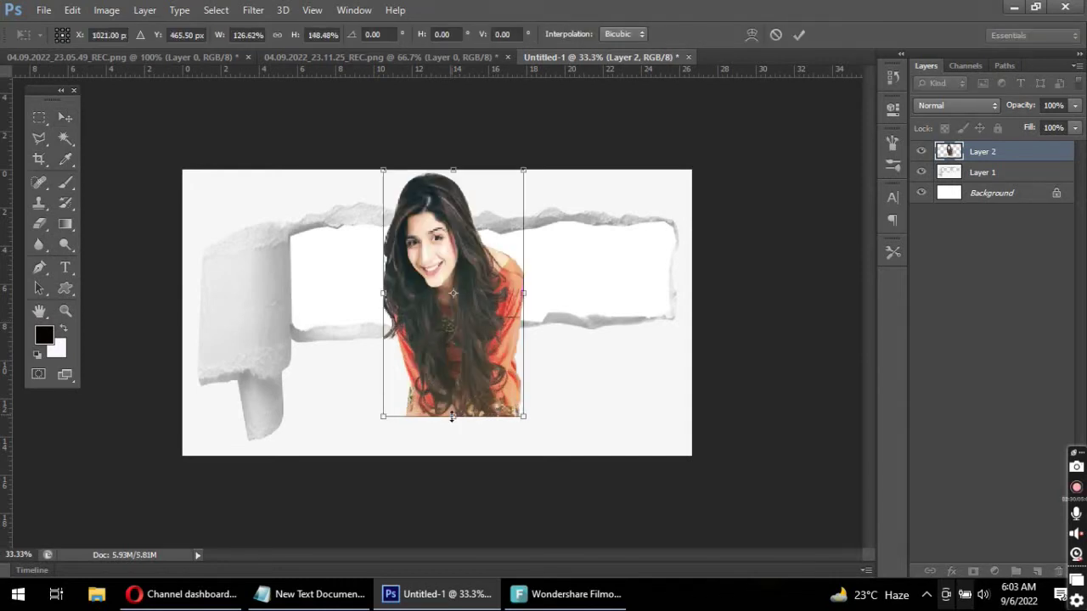
drag(452, 418, 452, 456)
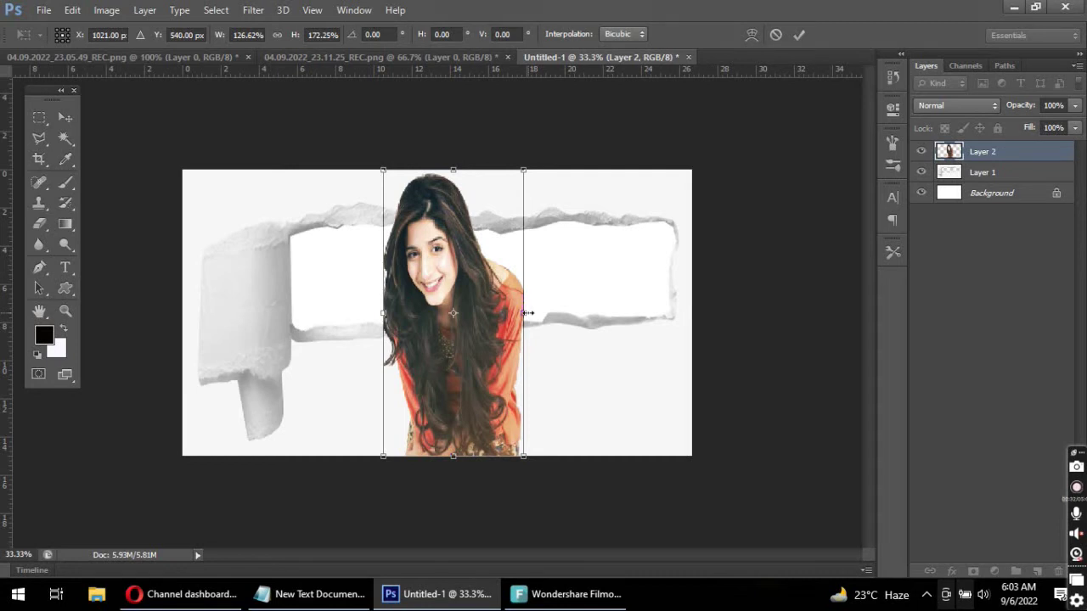
drag(528, 313, 604, 311)
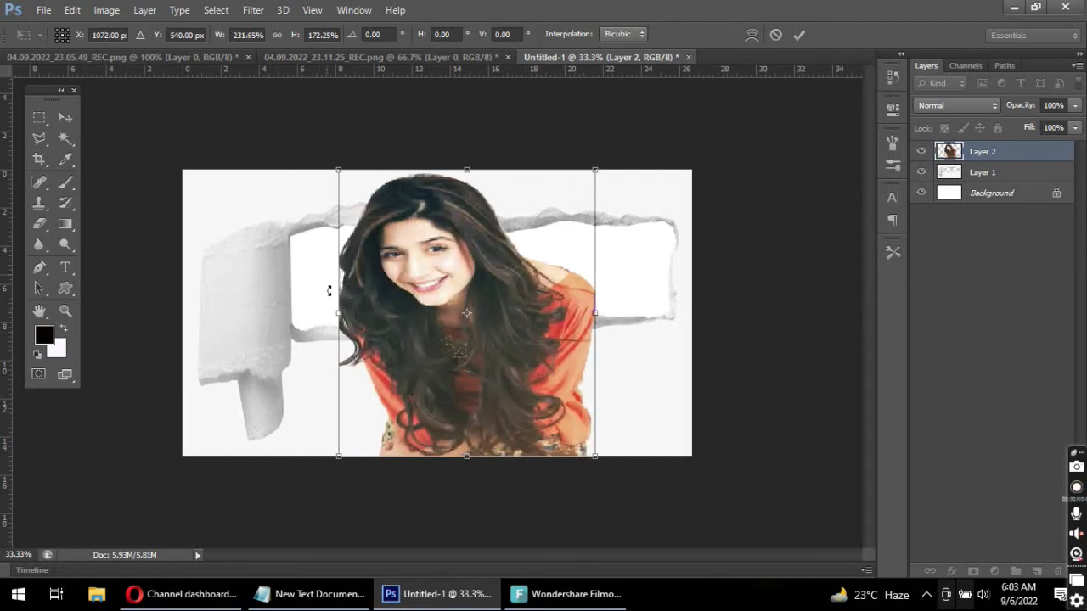
drag(338, 314, 323, 314)
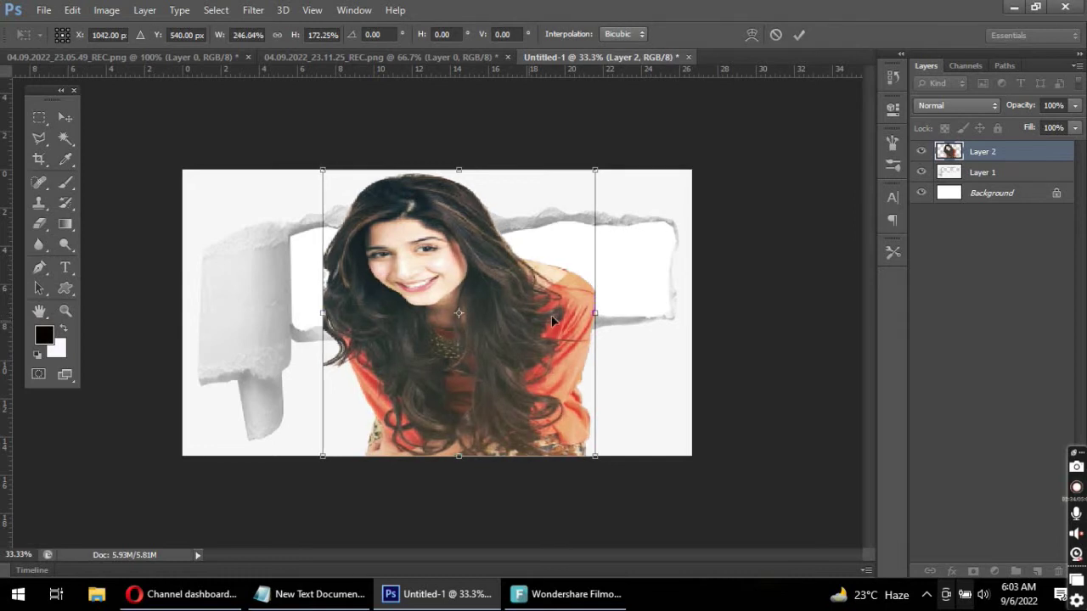
key(Return)
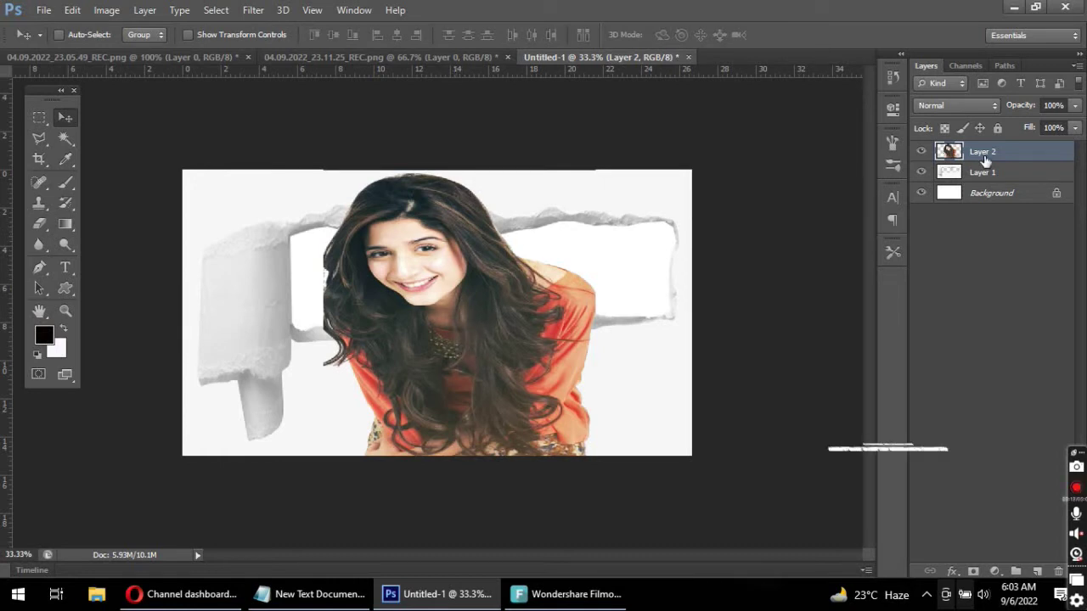
Duplicate Layer 2, drag the copy below torn-paper Layer 1, and reselect Layer 2
key(ctrl+j)
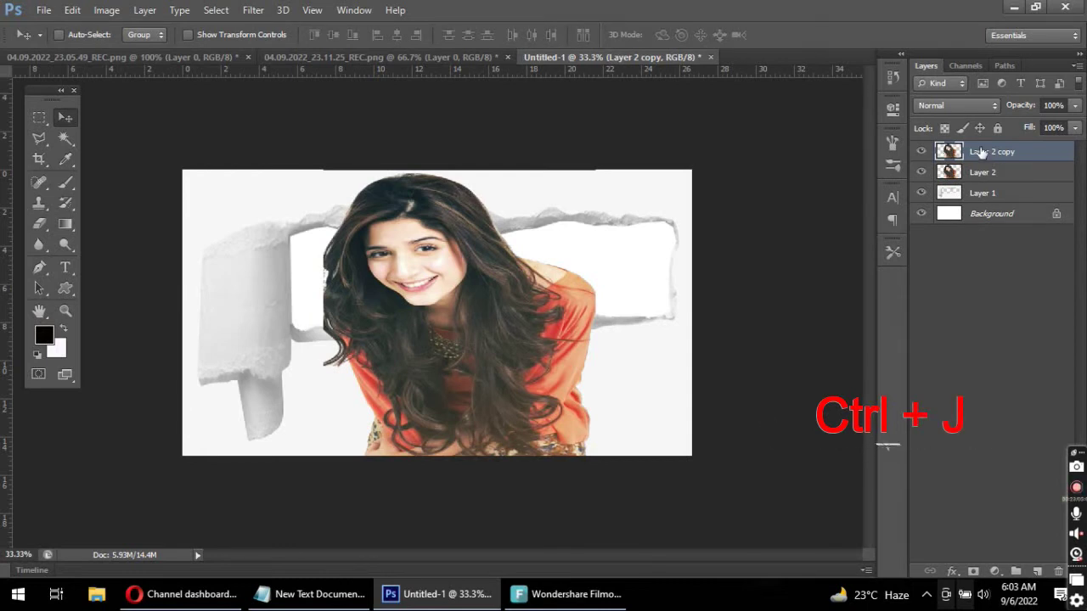
drag(980, 152, 993, 197)
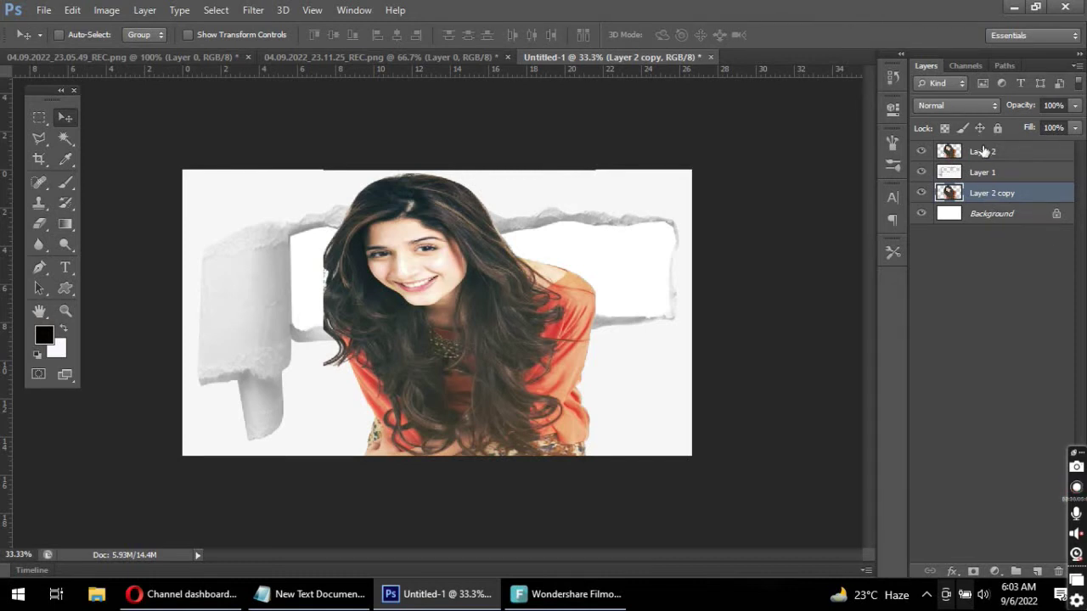
click(982, 152)
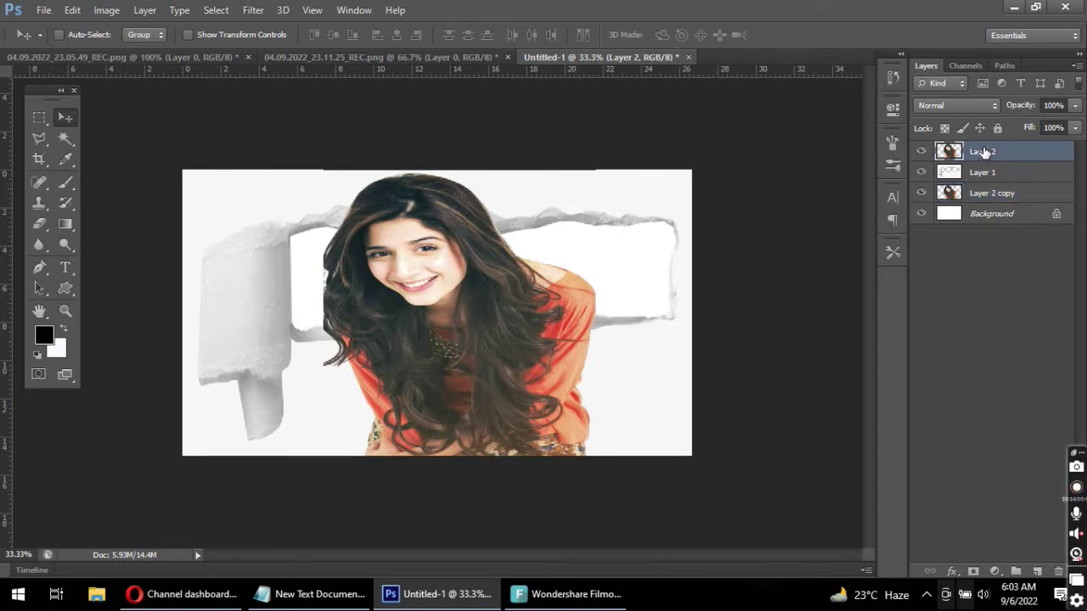
click(949, 106)
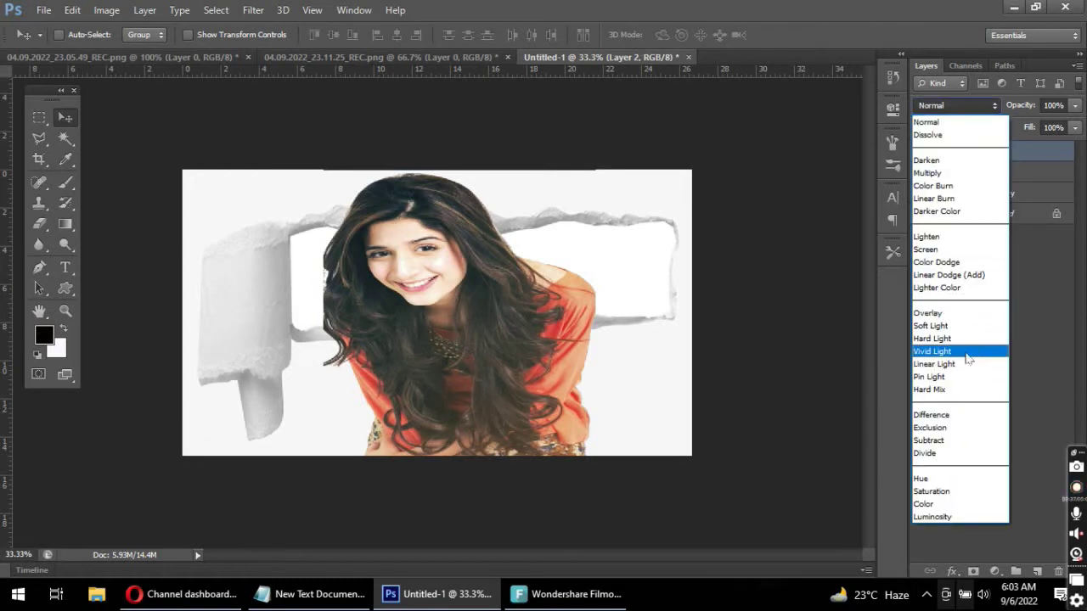
Set Layer 2 to Multiply and clip a Black & White adjustment layer to it
click(951, 174)
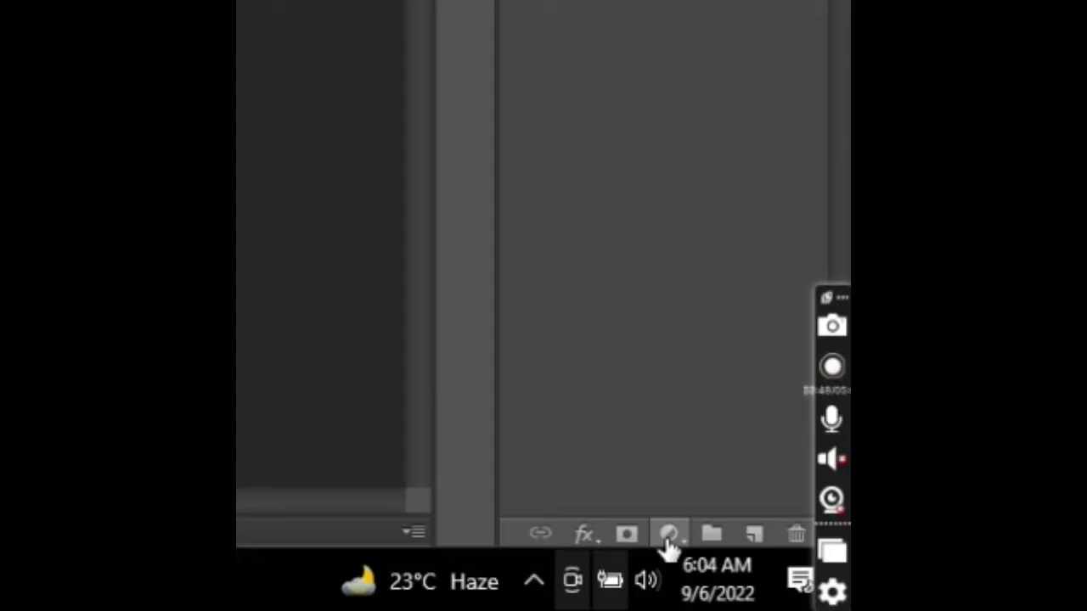
click(994, 572)
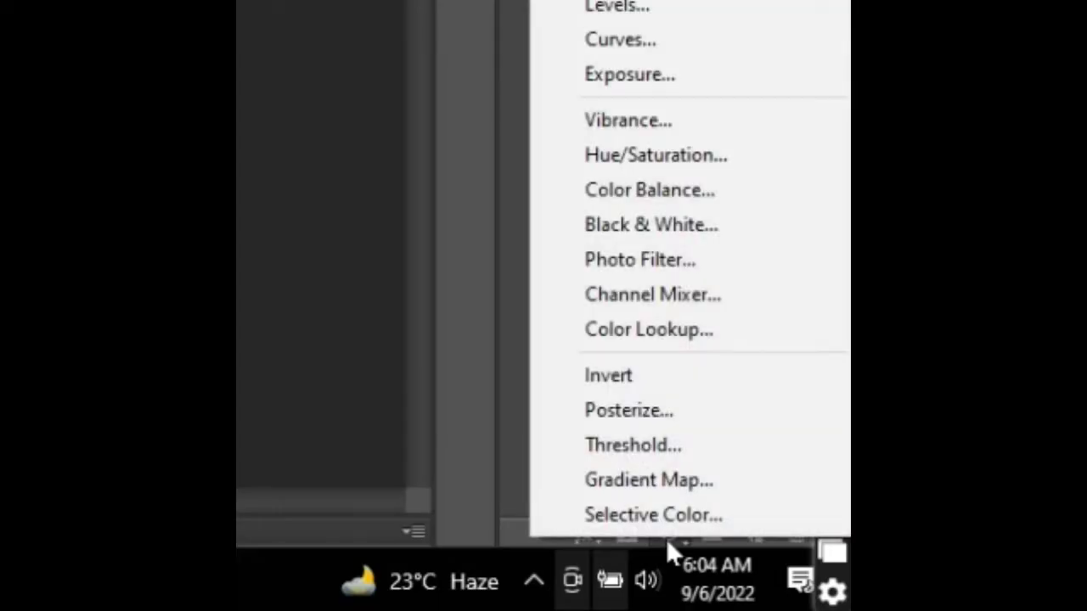
click(685, 227)
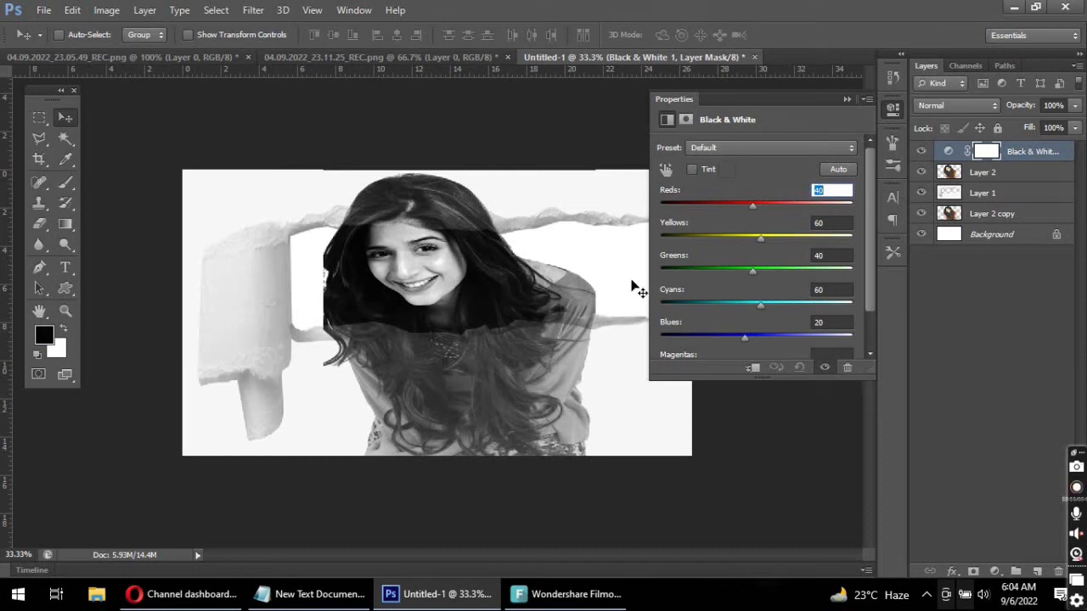
click(845, 99)
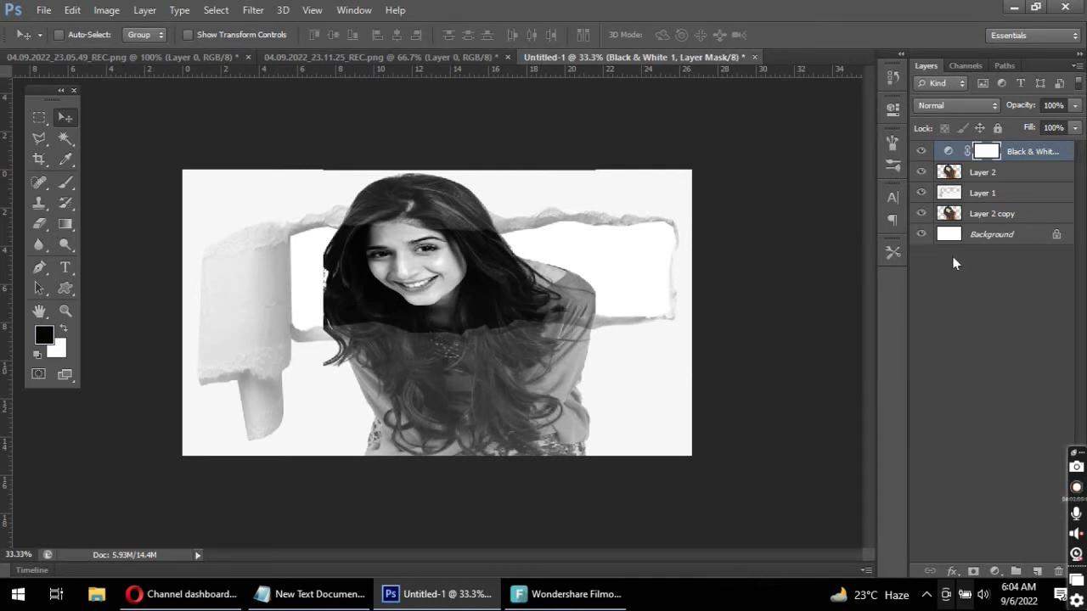
key(ctrl+alt+g)
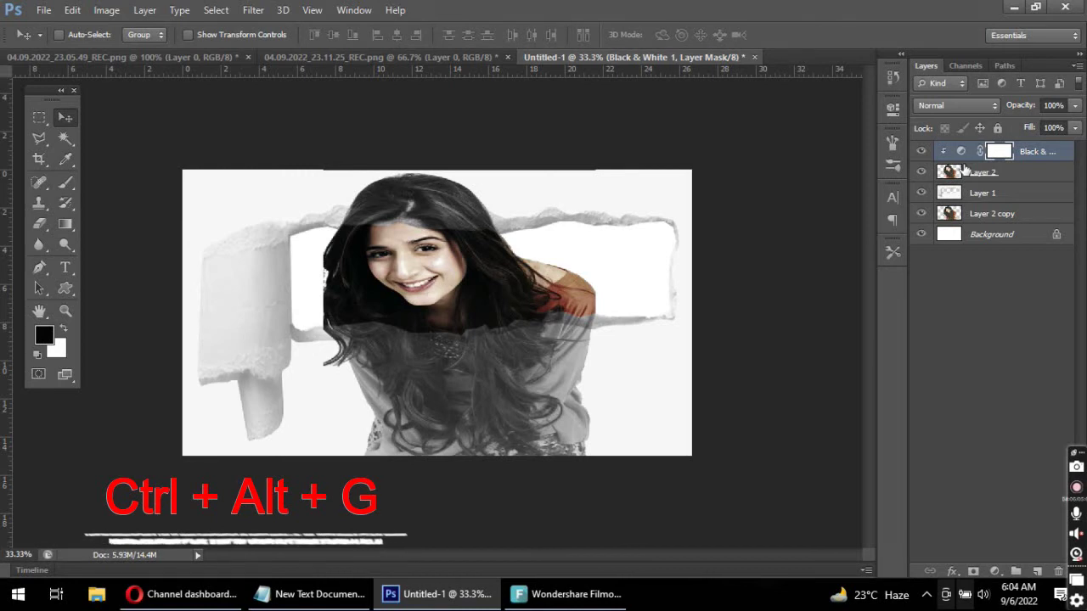
Add a Levels adjustment at 19, 1.10 and 231, clipped above Black & White
click(995, 571)
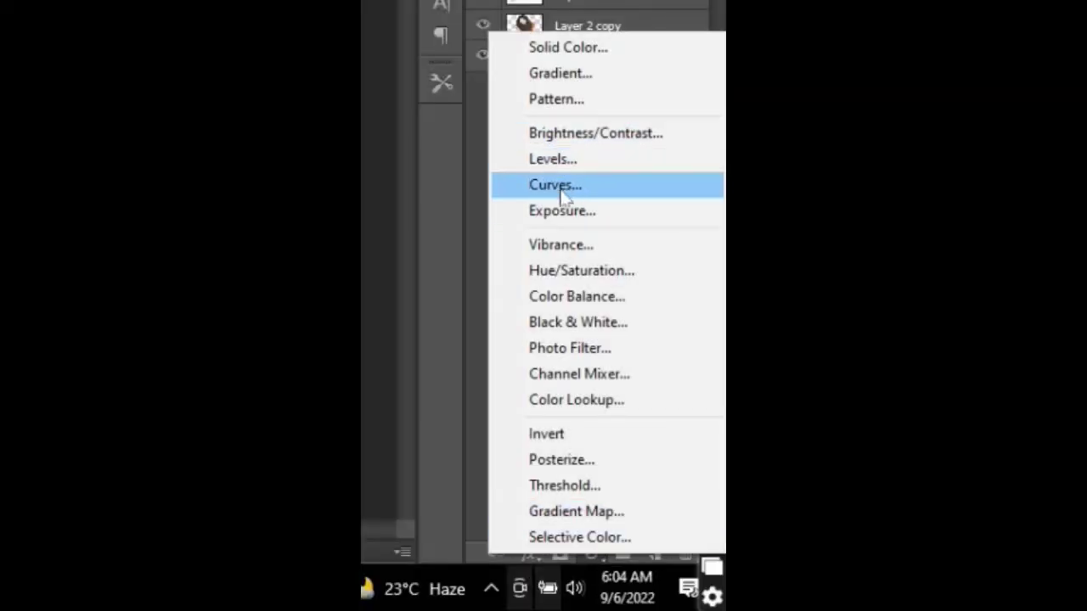
click(971, 304)
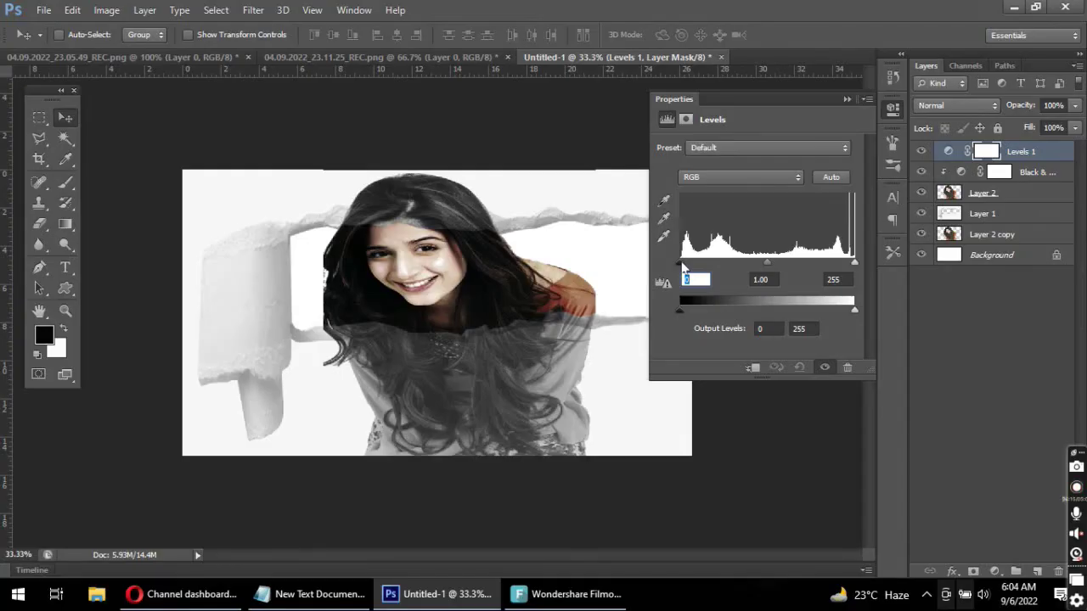
drag(680, 263, 691, 264)
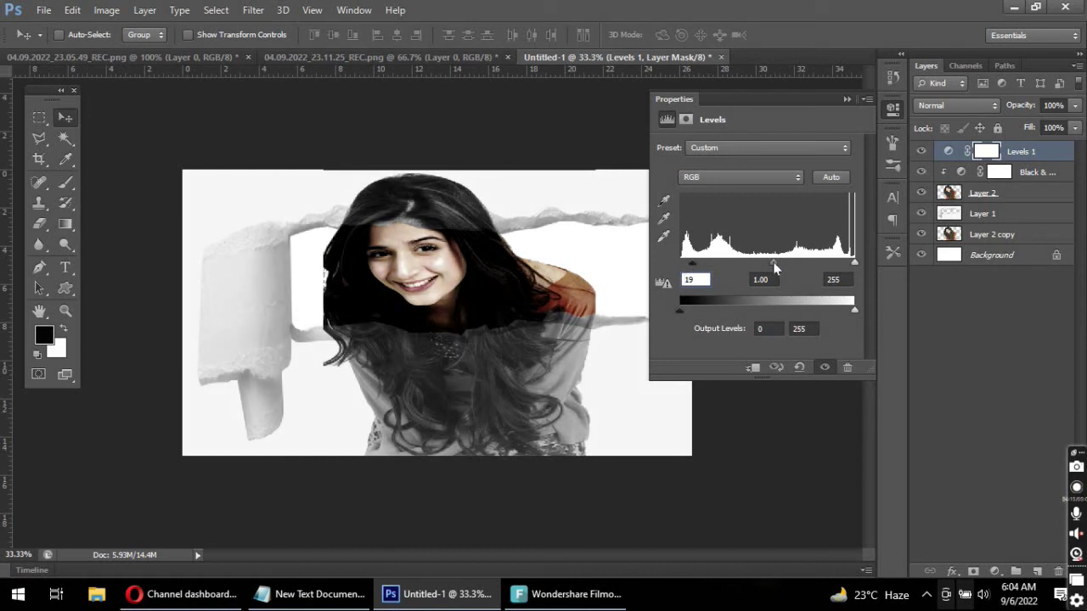
drag(774, 269, 769, 268)
drag(854, 263, 838, 269)
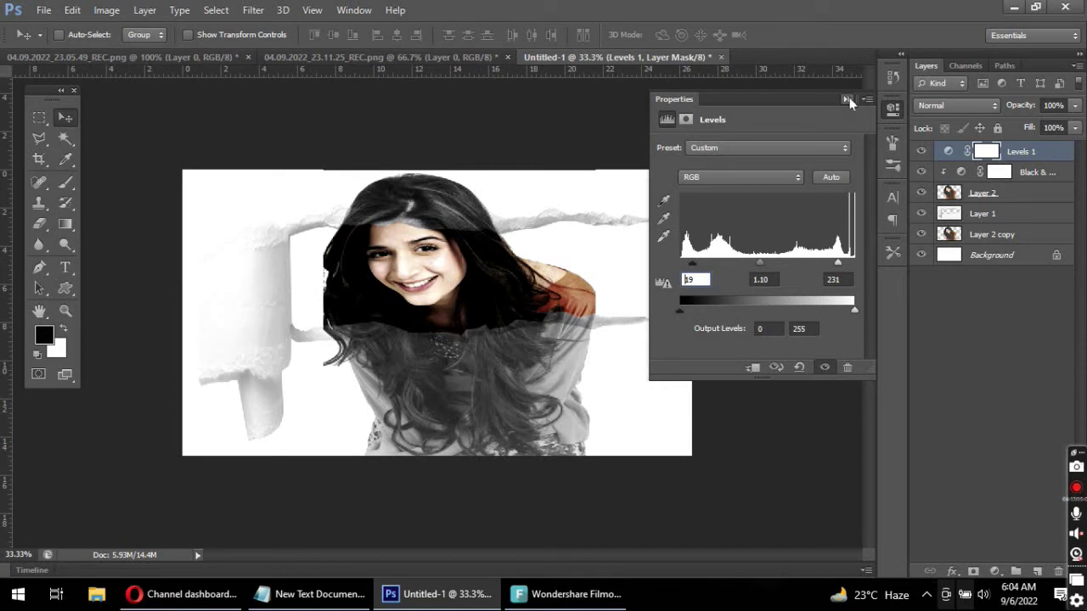
click(892, 107)
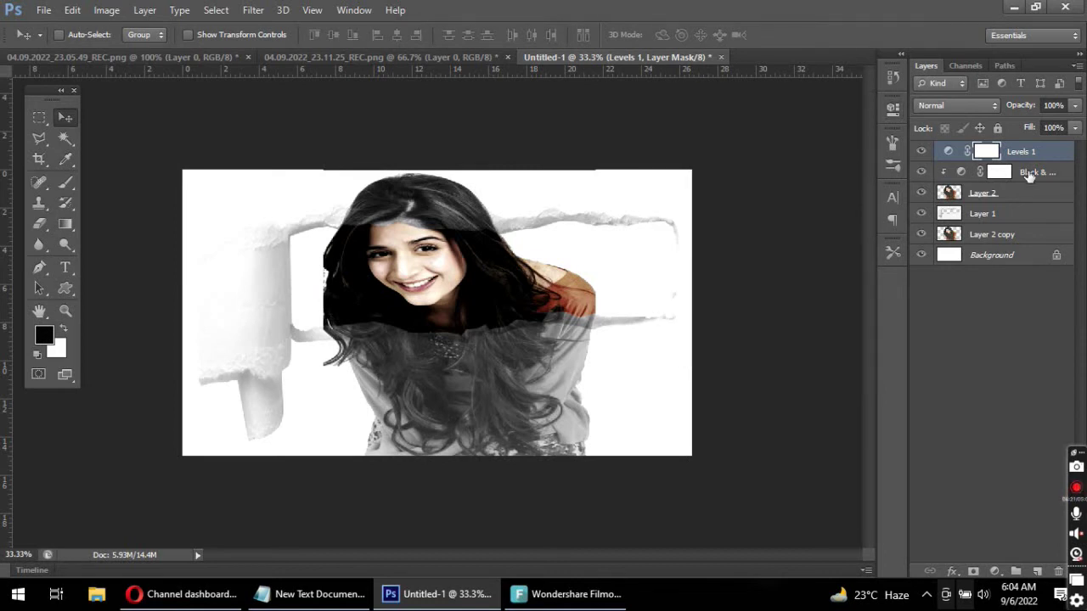
key(ctrl+alt+g)
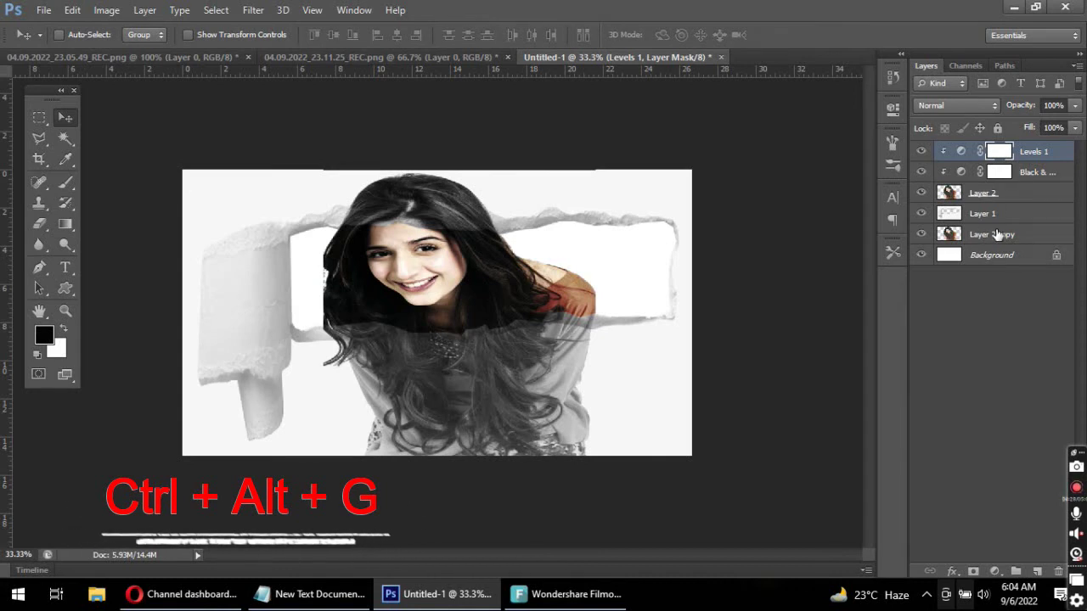
key(b)
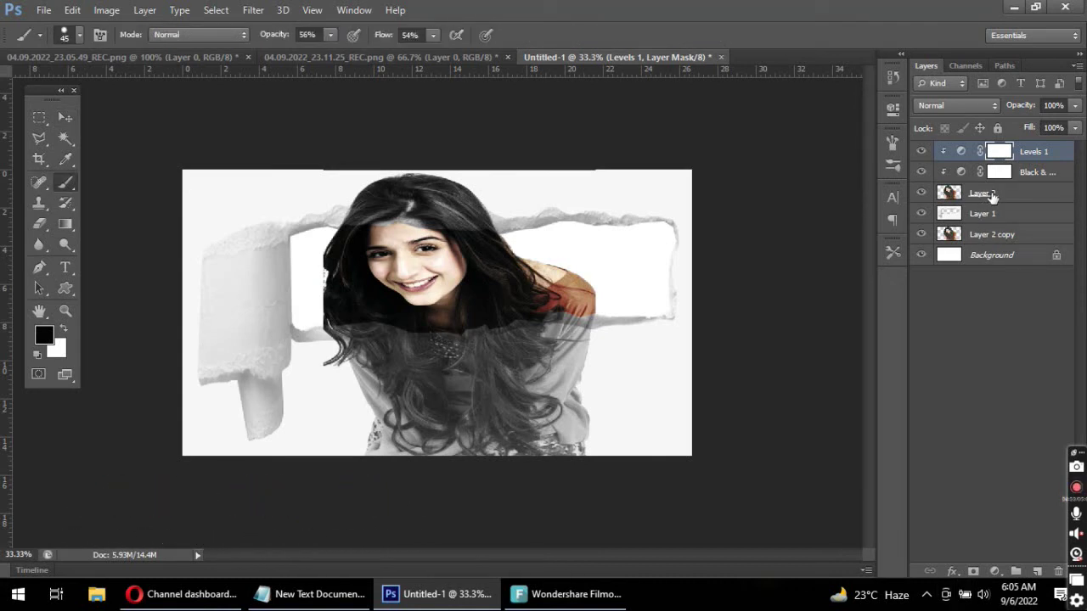
Add a layer mask to Layer 2 and set up a hard 45 px brush
click(991, 196)
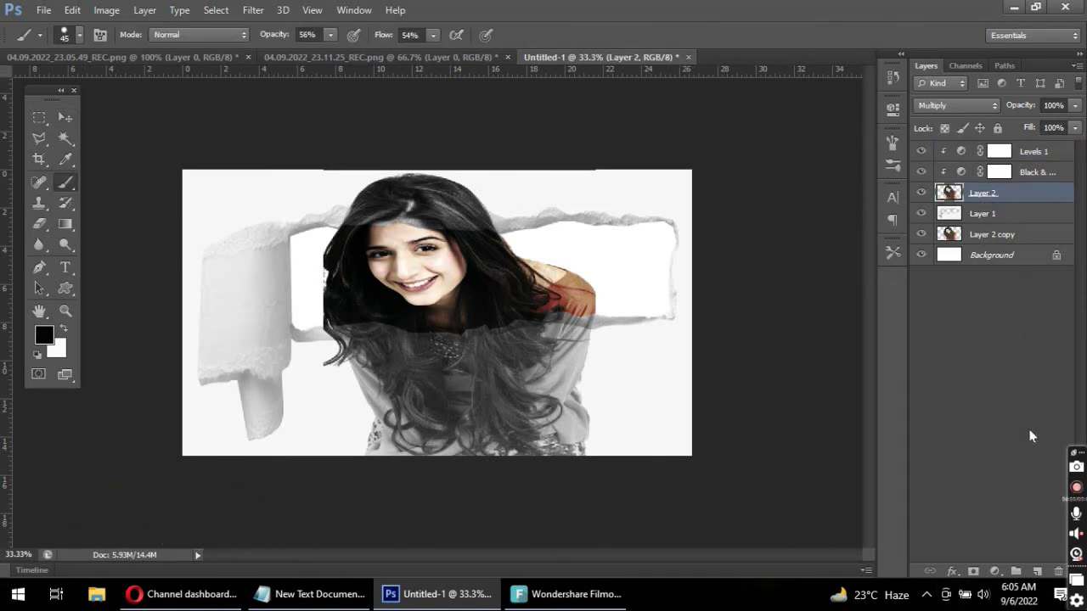
click(974, 571)
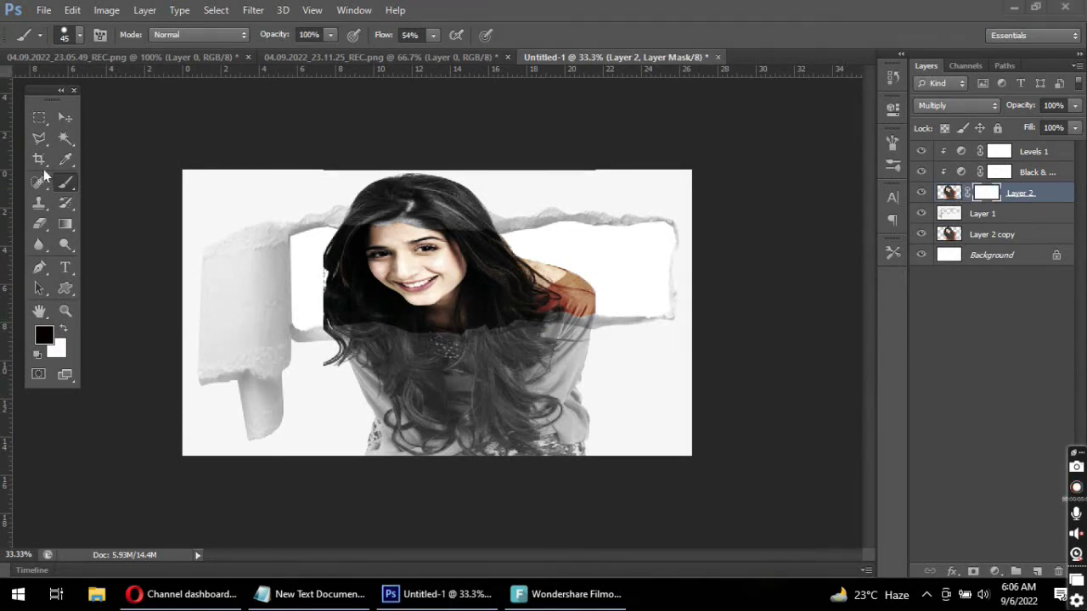
click(68, 182)
click(78, 35)
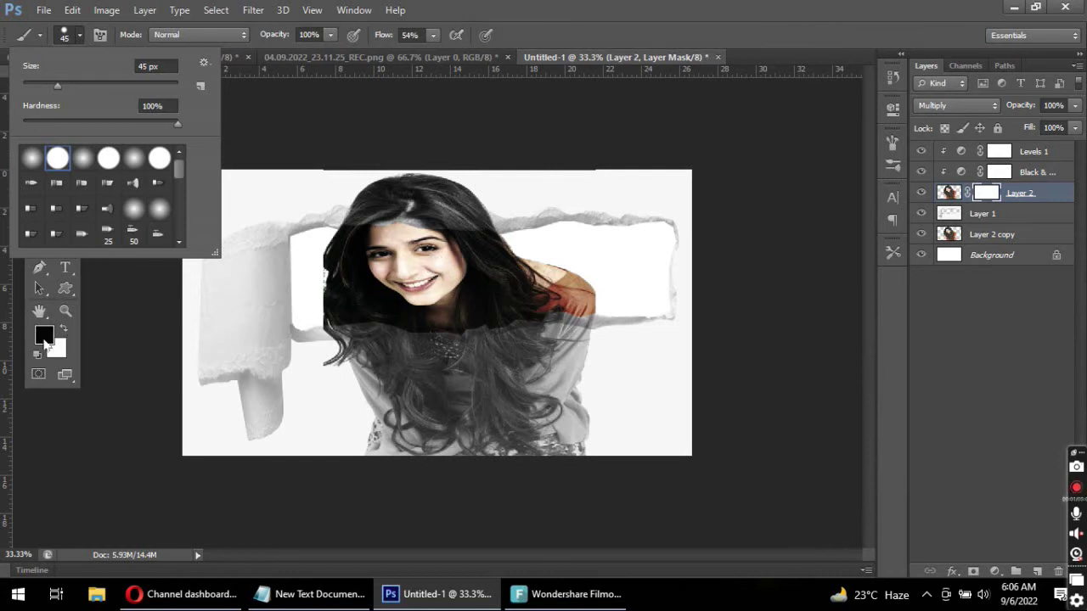
right_click(425, 266)
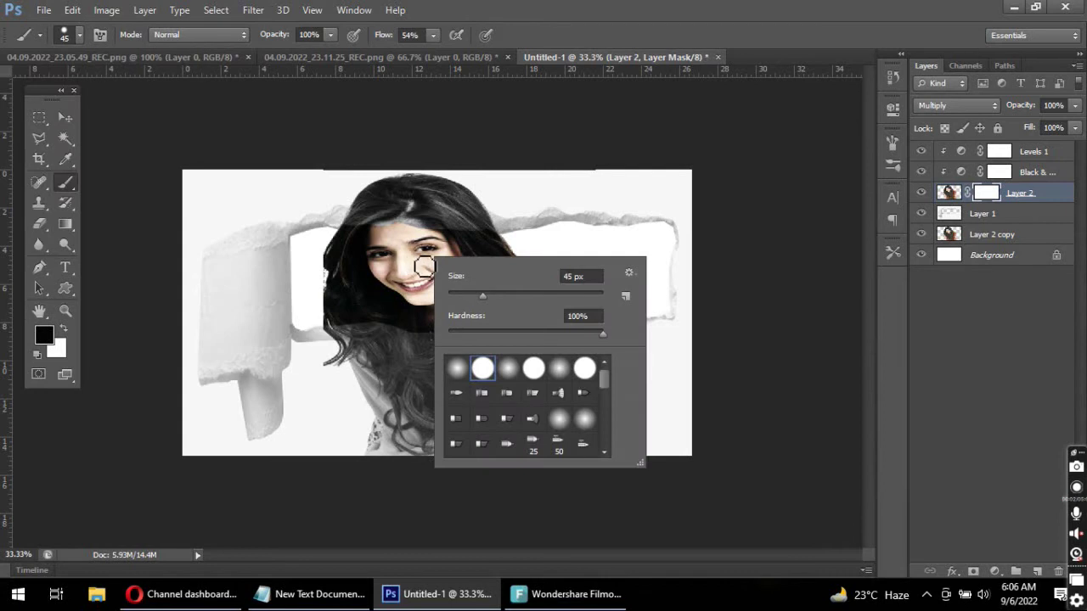
click(367, 277)
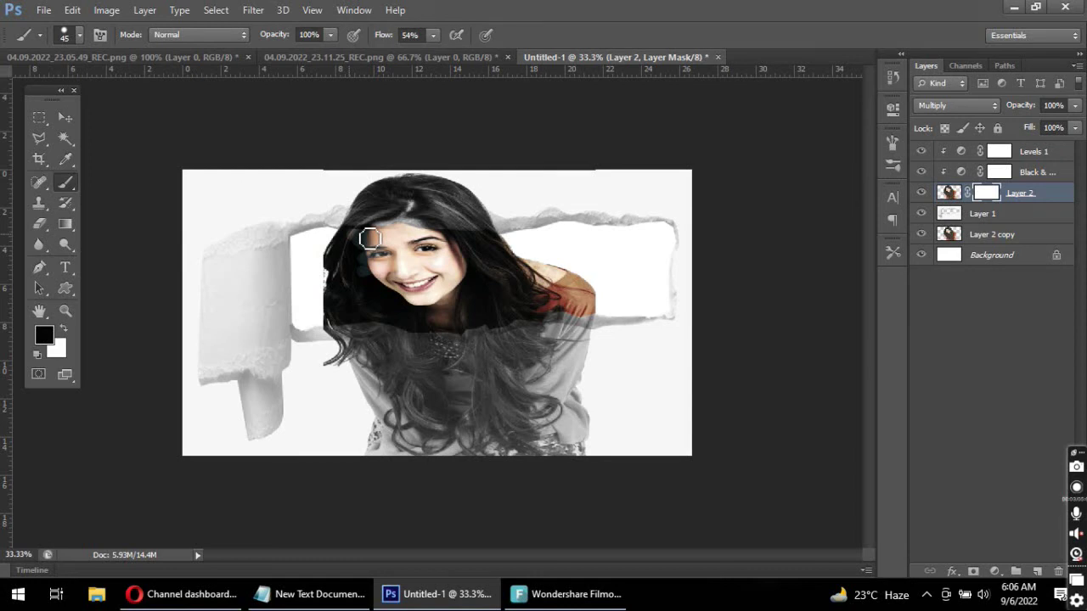
Paint black on the mask over the face, then neck and shoulder at 80 px
mouse_move(370, 238)
mouse_down()
mouse_move(376, 307)
mouse_move(342, 321)
mouse_up()
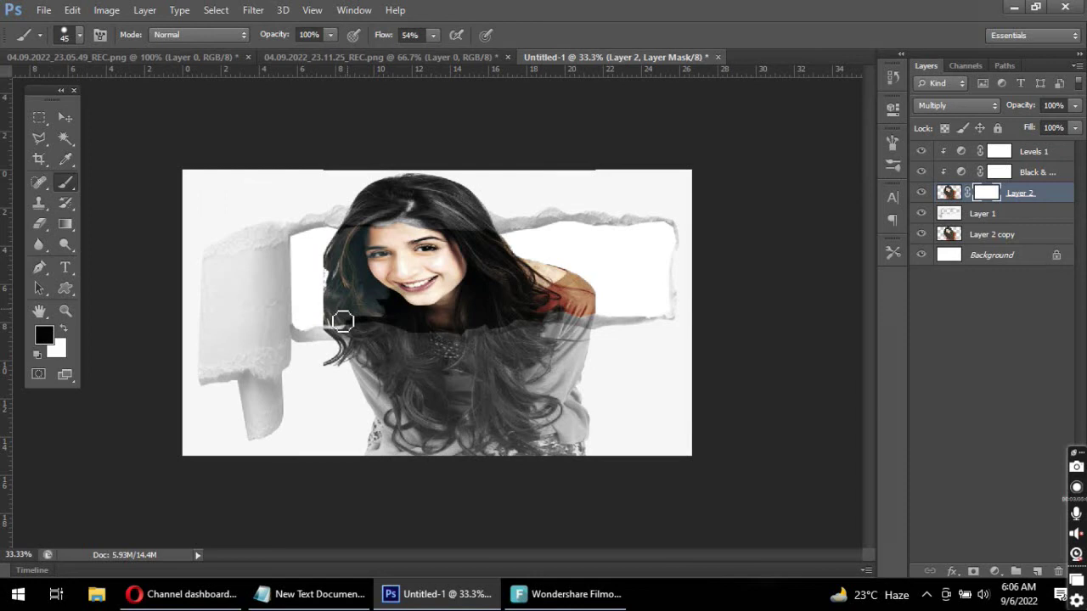
drag(342, 321, 444, 247)
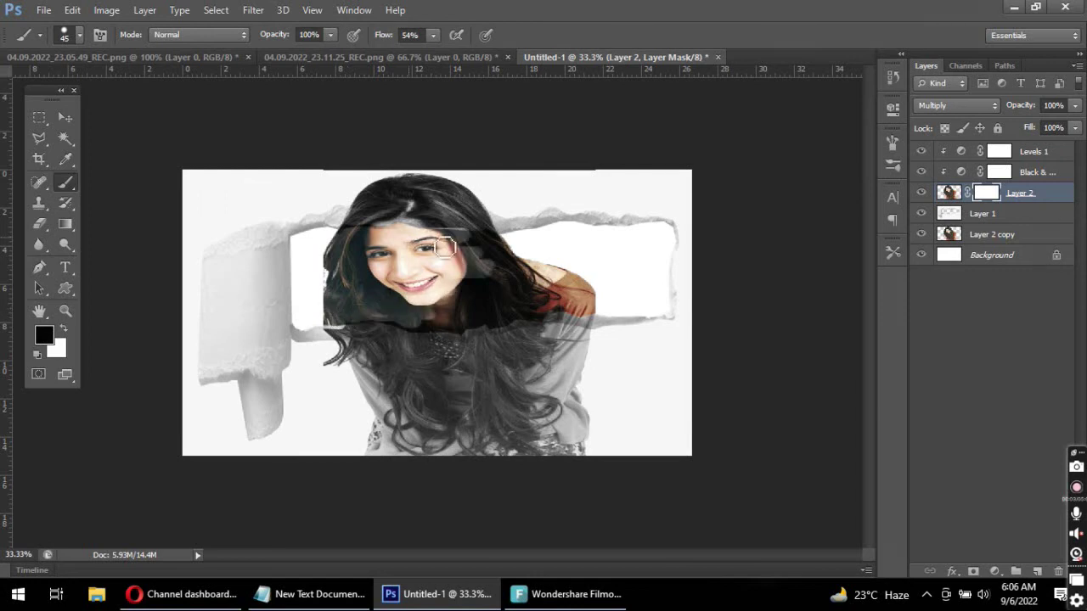
key(bracketright)
key(bracketright)
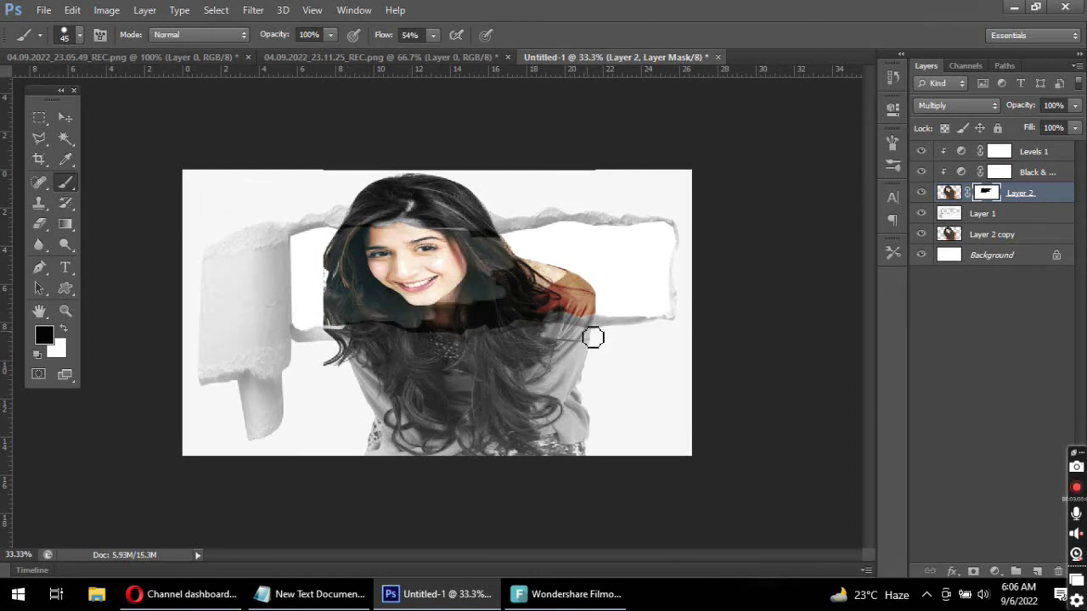
key(bracketright)
key(bracketright)
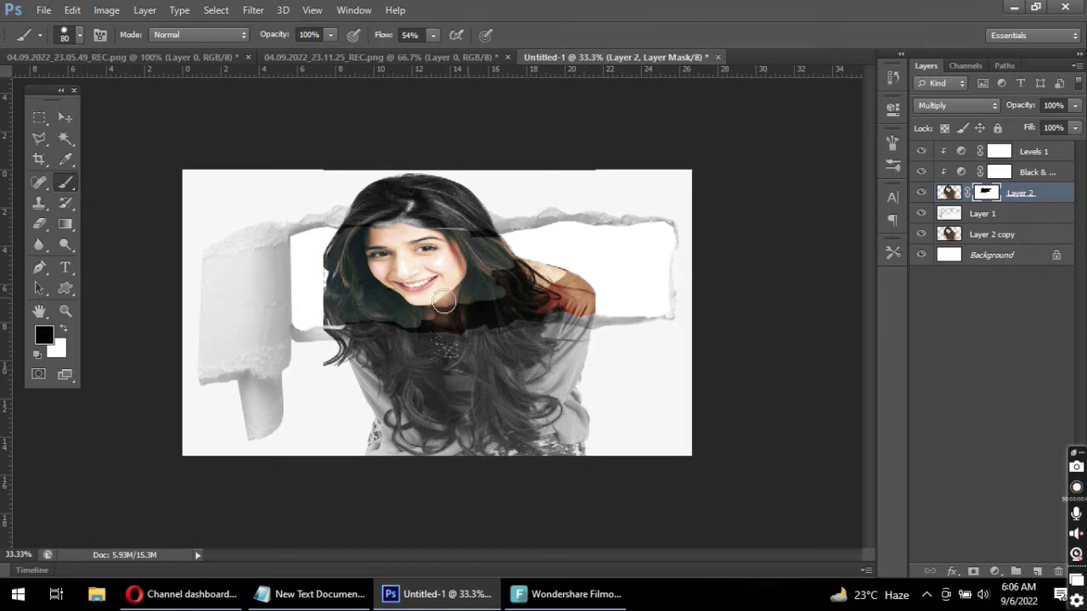
mouse_move(443, 303)
mouse_down()
mouse_move(565, 286)
mouse_move(485, 261)
mouse_up()
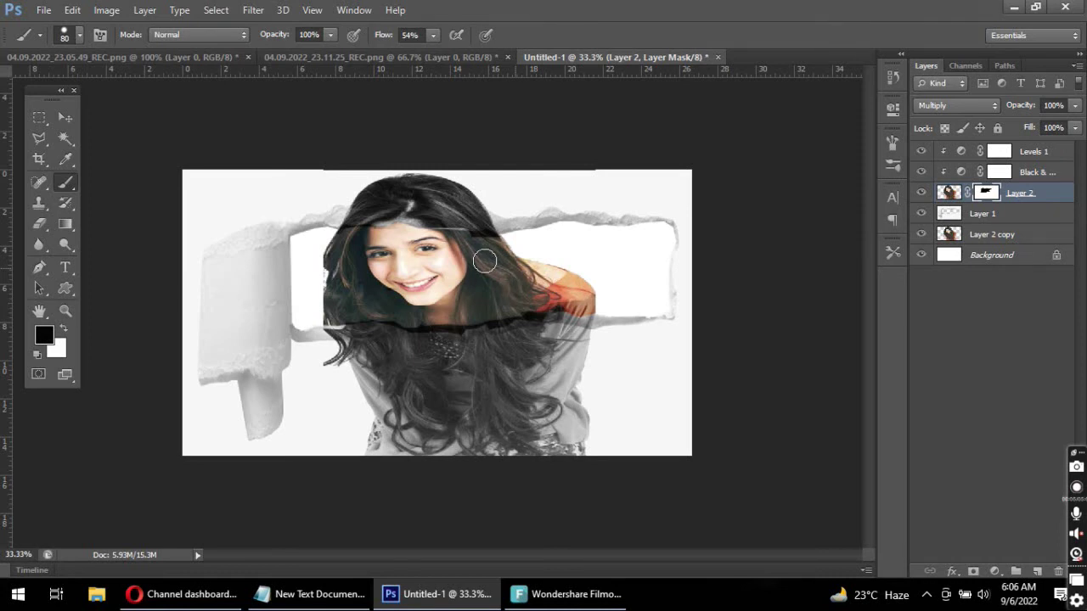
drag(485, 261, 509, 313)
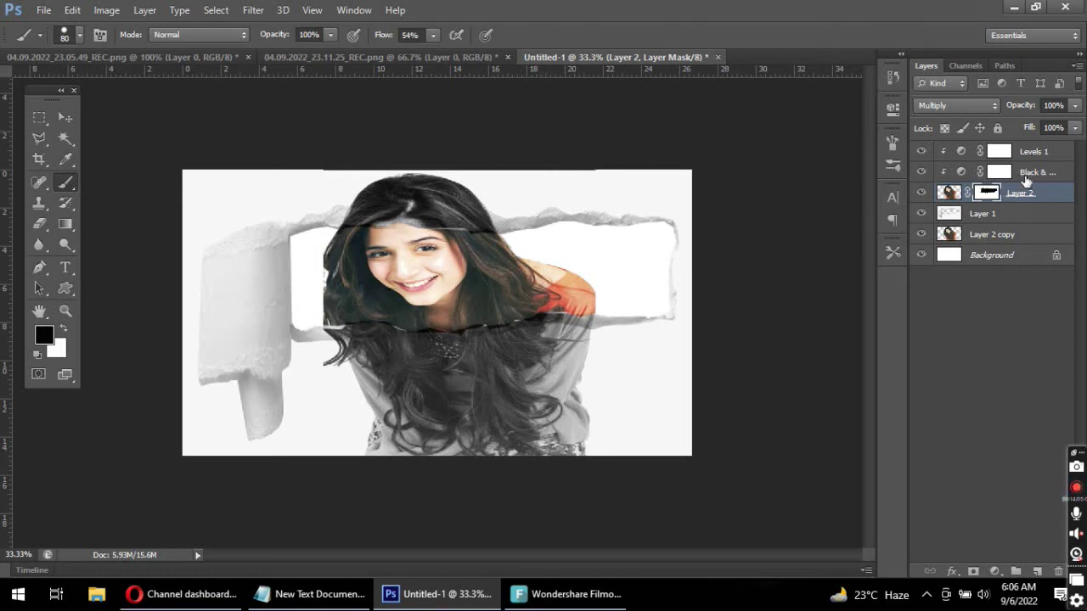
click(998, 217)
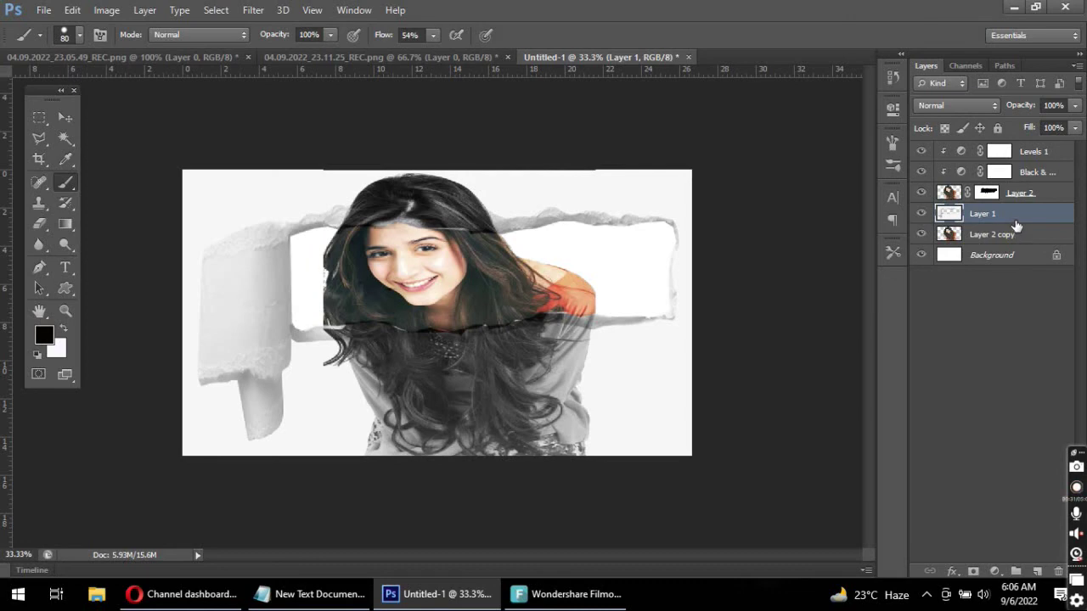
Enable Drop Shadow in Layer 1's Blending Options with opacity 50, distance 12, size 12
right_click(1010, 218)
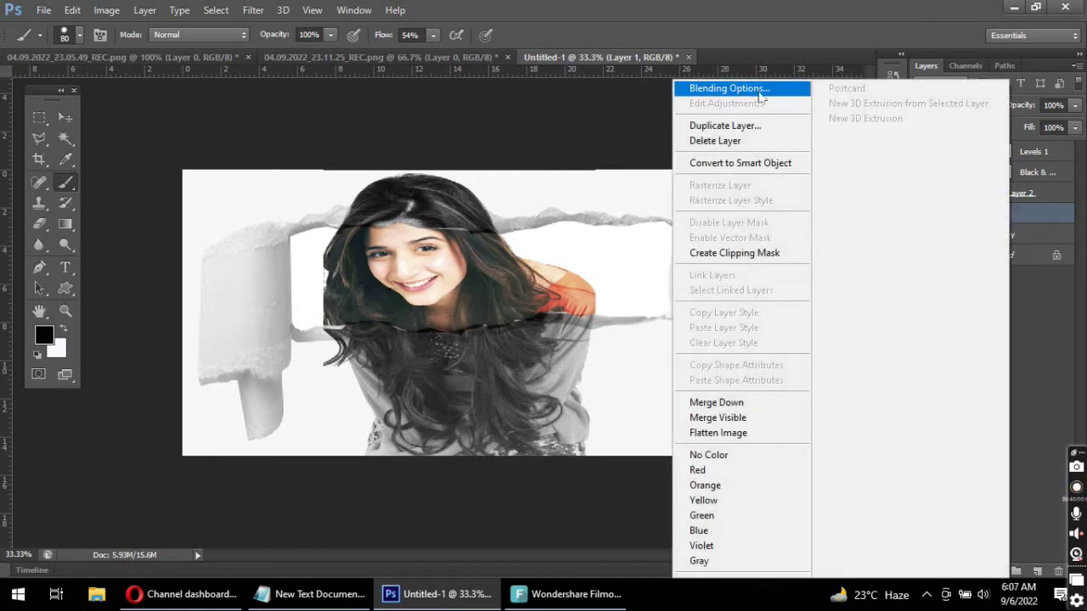
click(760, 90)
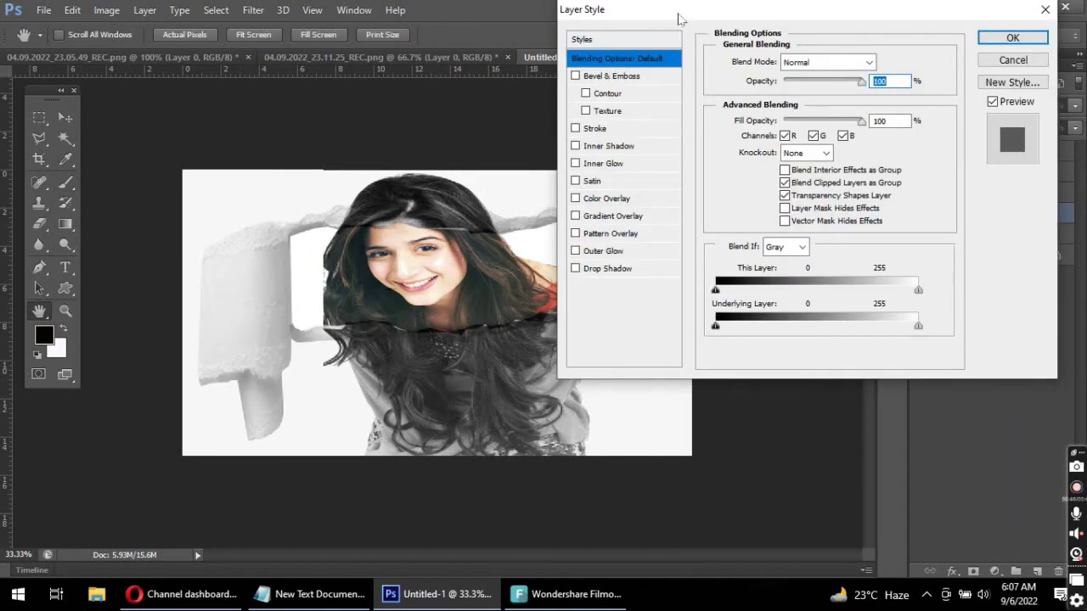
drag(680, 14, 725, 15)
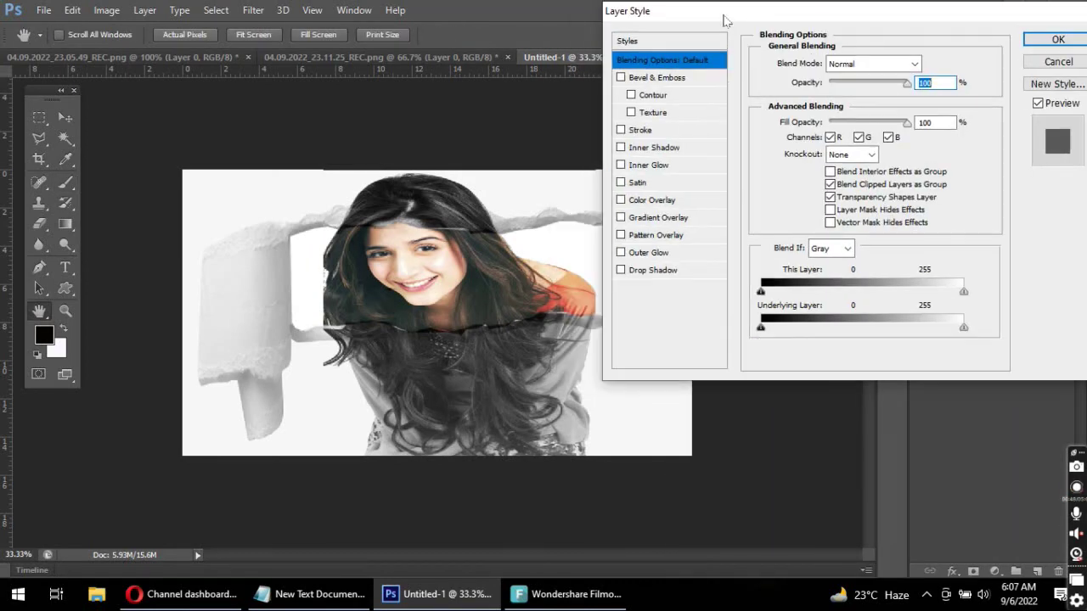
click(653, 270)
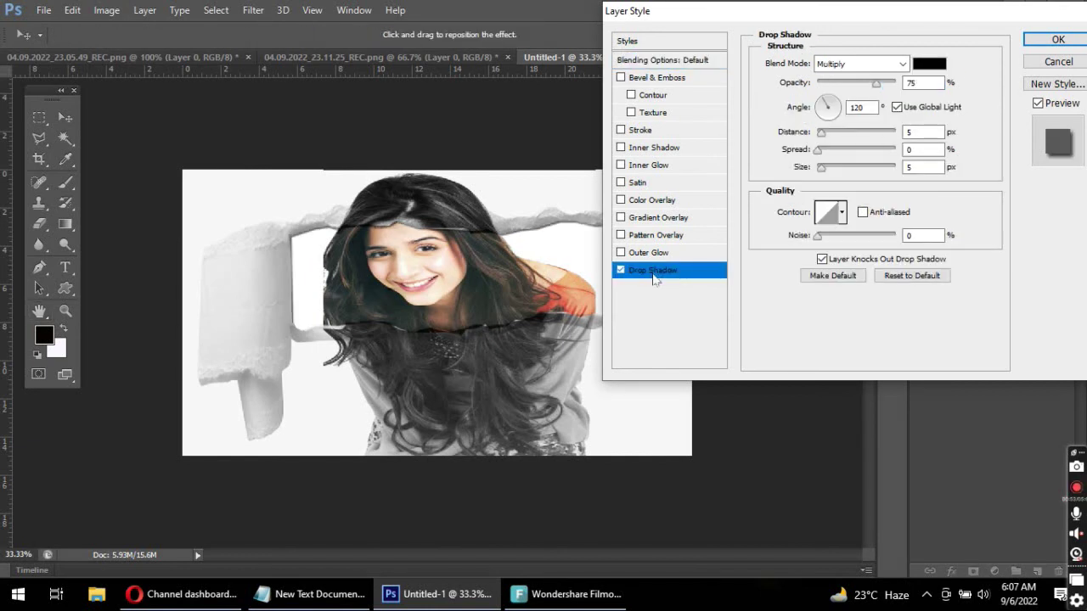
double_click(909, 82)
text(50)
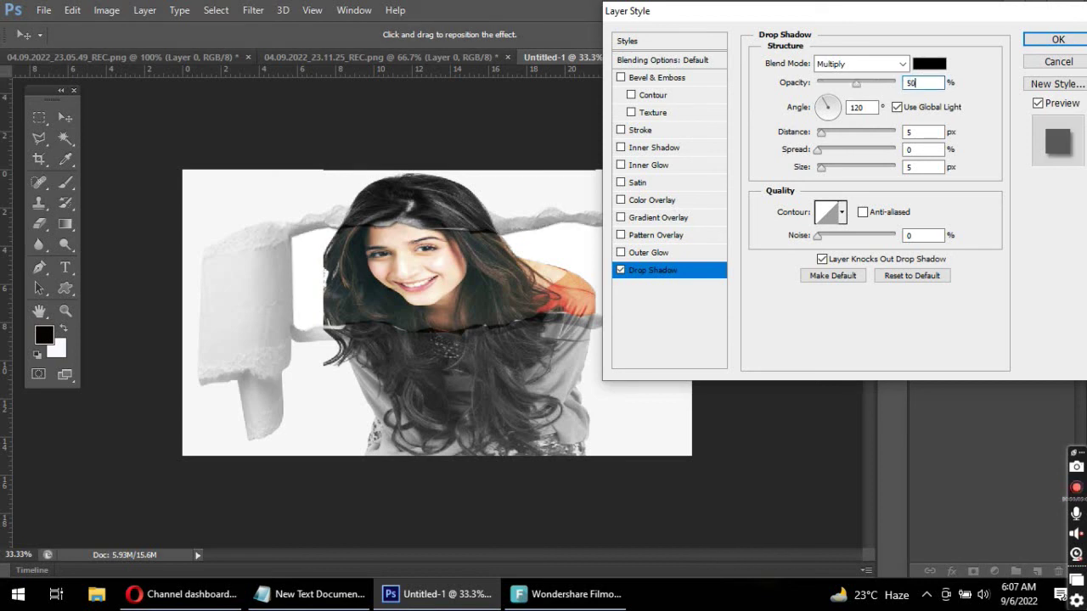
double_click(924, 132)
text(12)
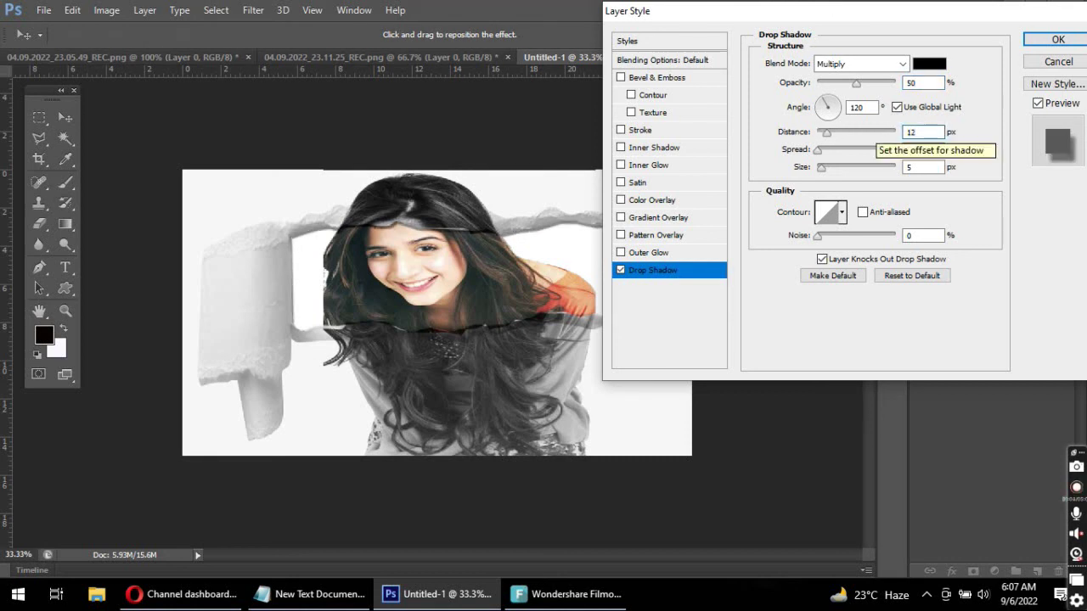
double_click(921, 168)
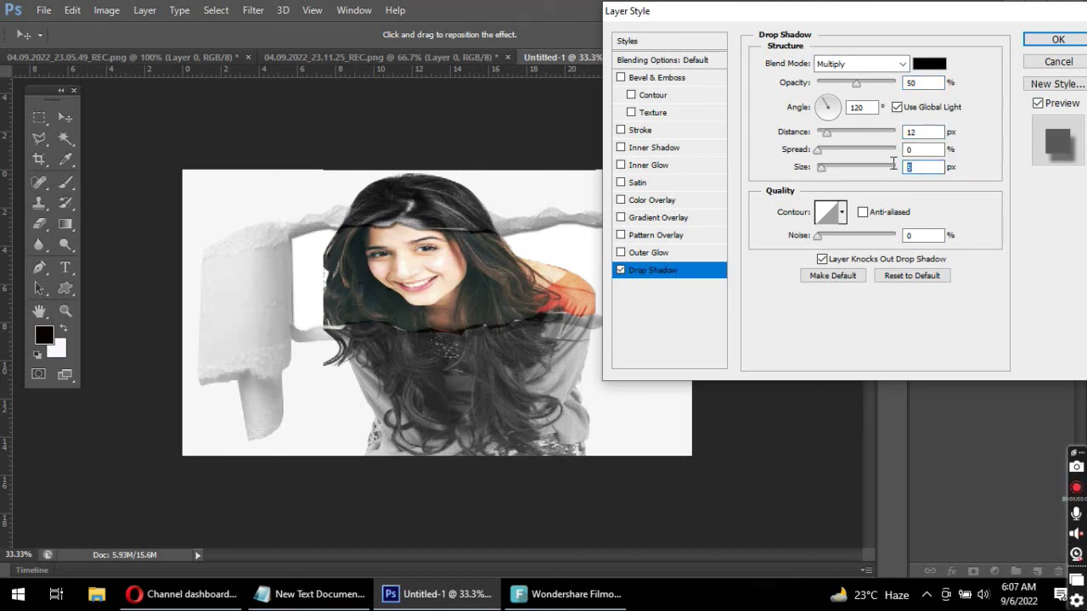
text(12)
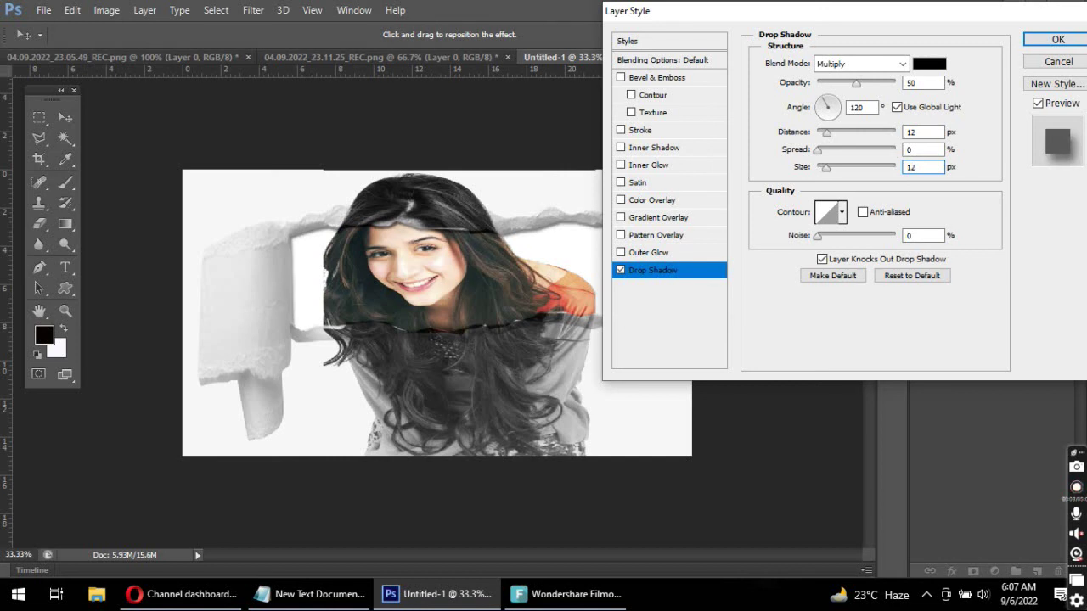
click(1053, 40)
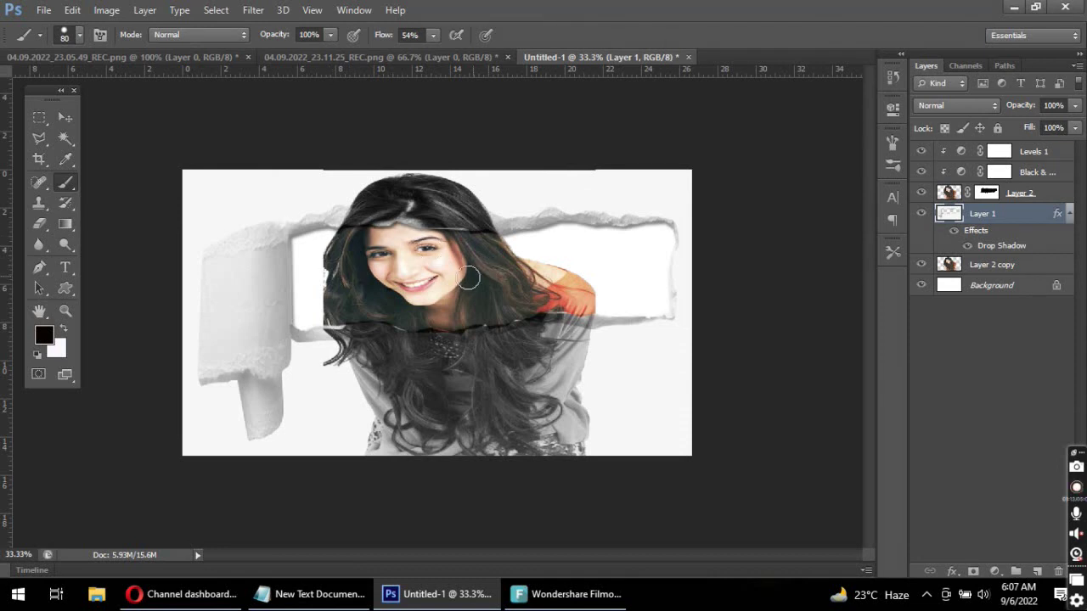